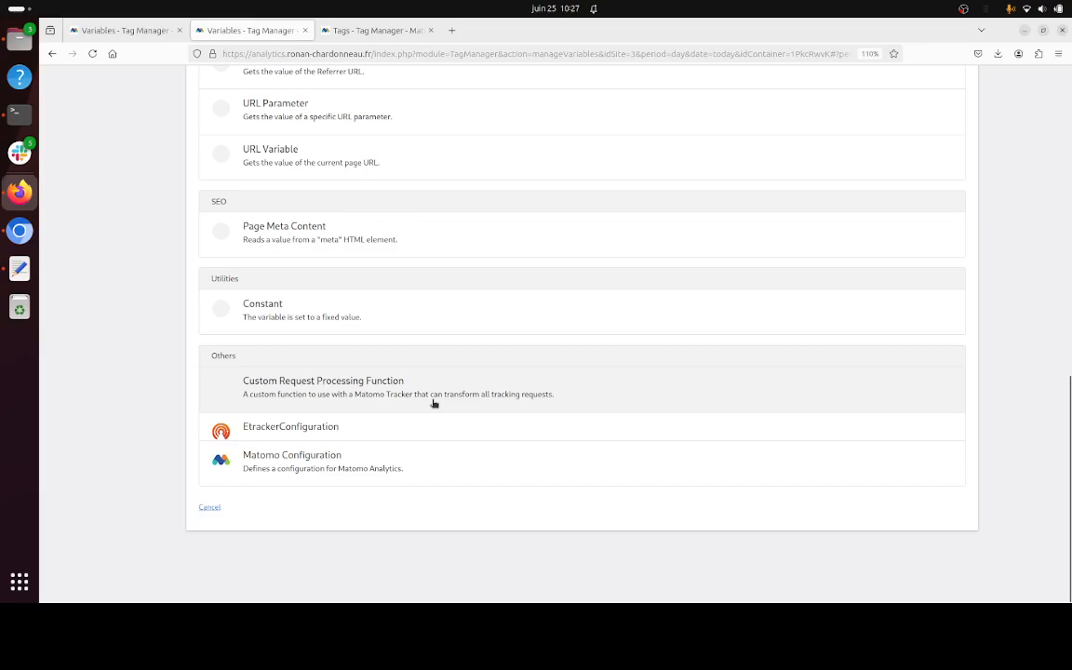
Open the Matomo Analytics Events tag in the default container and examine its tracking type, event category, event action and triggers
scroll(432, 403, "up", 10)
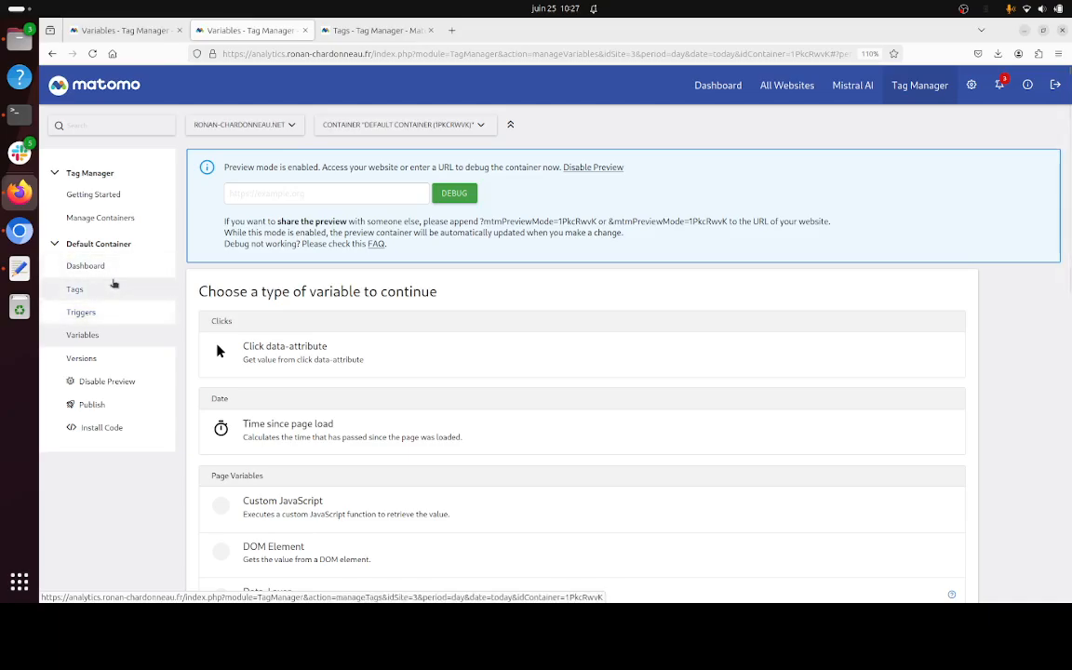
left_click(114, 283)
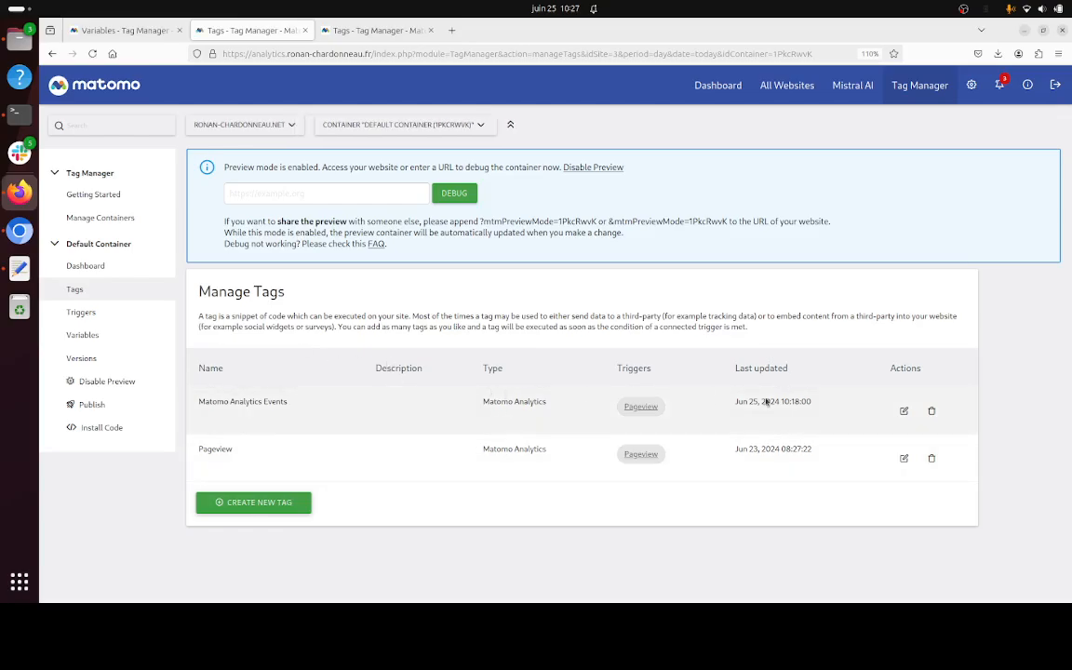
left_click(903, 411)
scroll(503, 400, "down", 5)
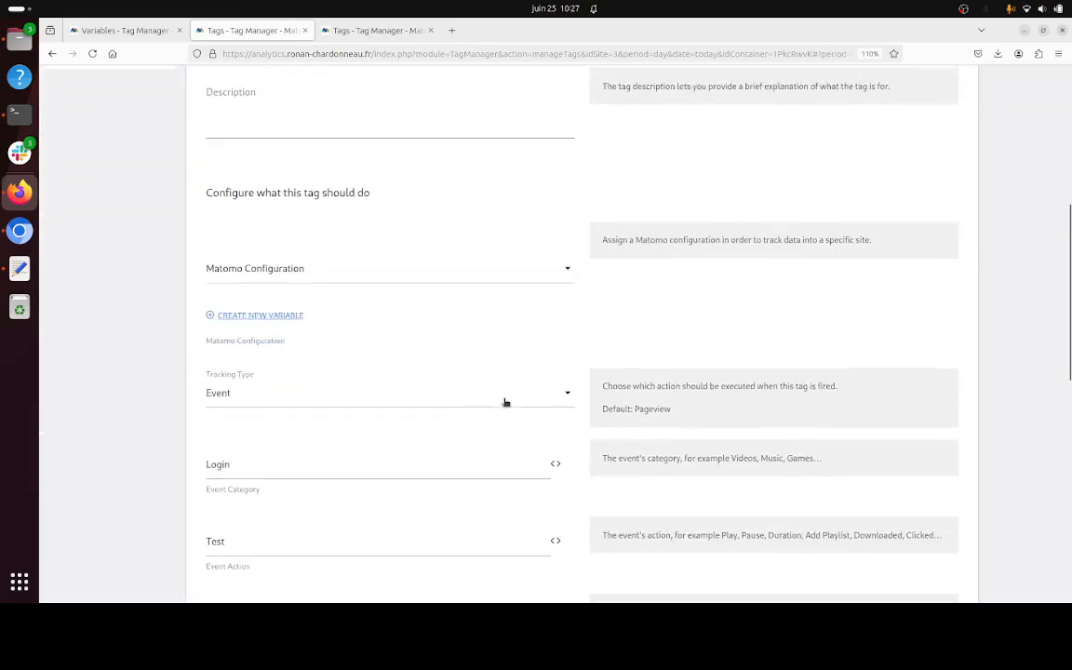
scroll(282, 462, "down", 1)
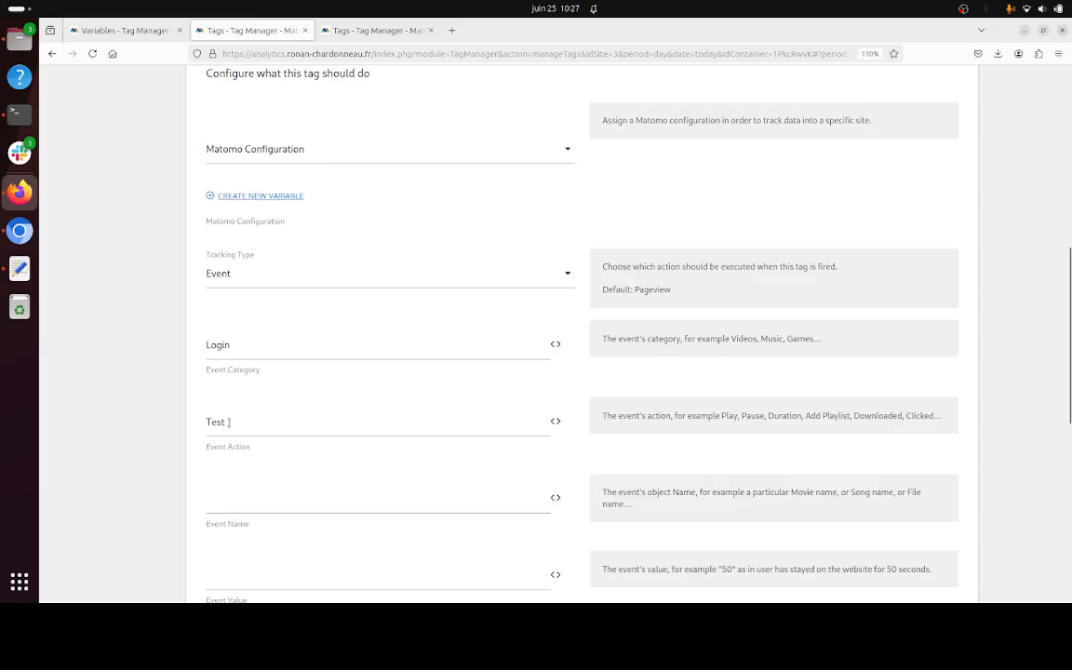
scroll(283, 450, "down", 6)
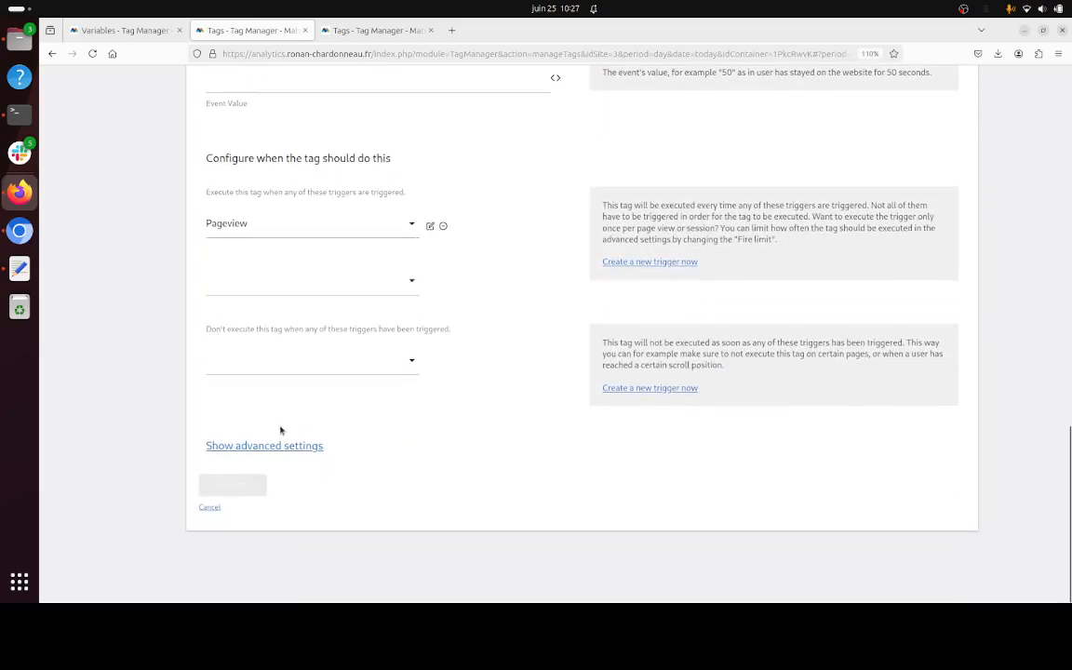
scroll(369, 478, "up", 6)
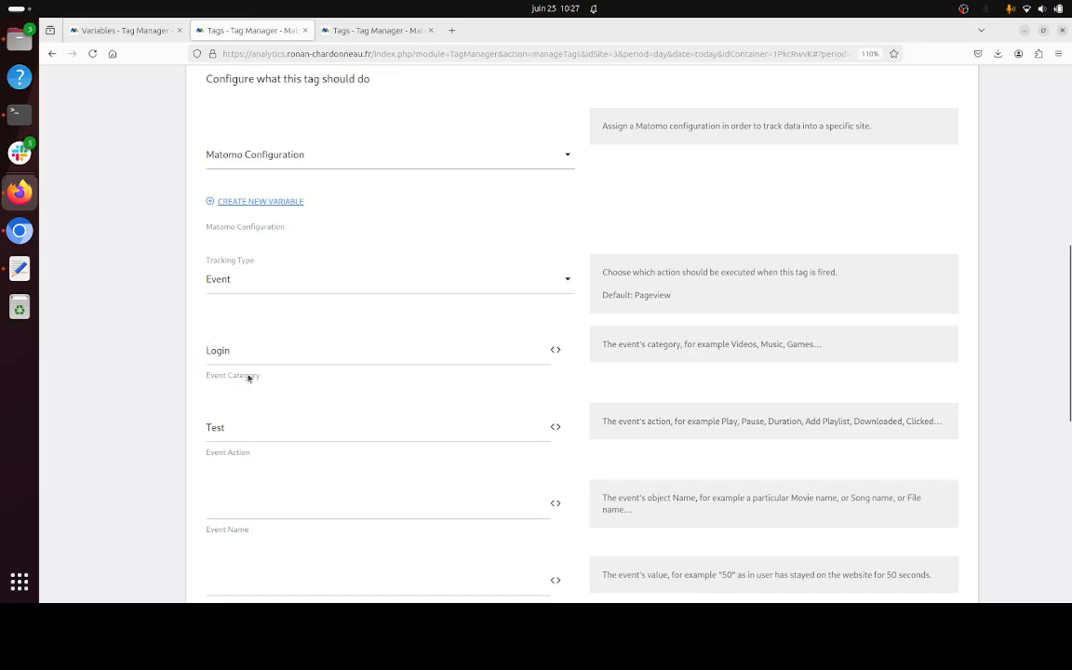
scroll(238, 374, "up", 6)
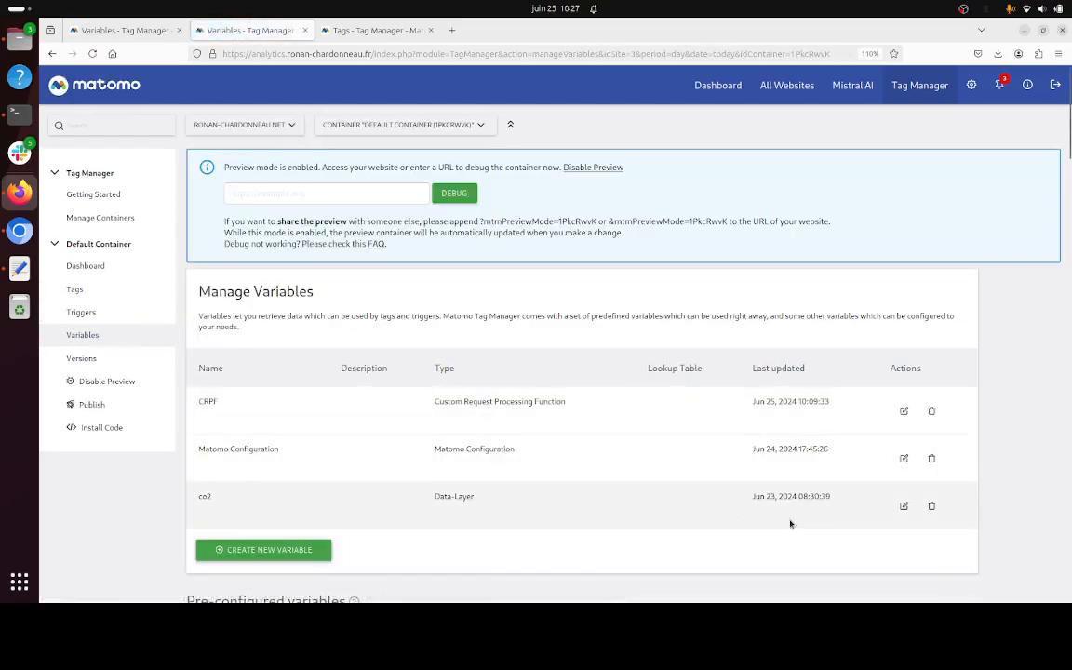
In the CRPF variable's JavaScript function, change the replacement e_c value to 'Successful', update the variable and publish version 15 to Live
left_click(904, 411)
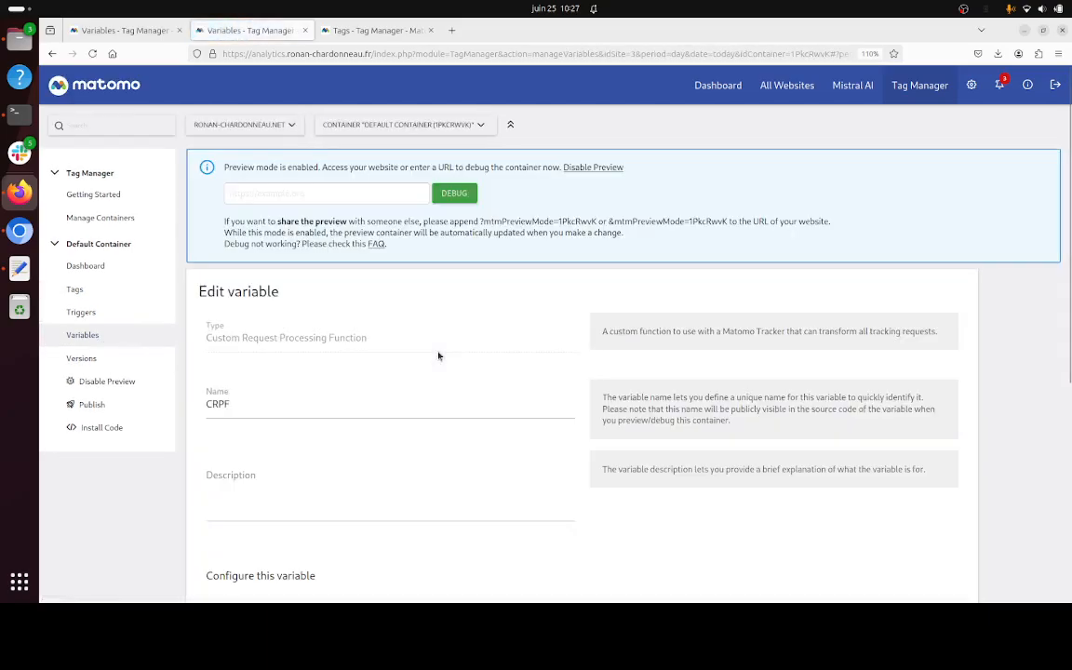
scroll(439, 356, "down", 5)
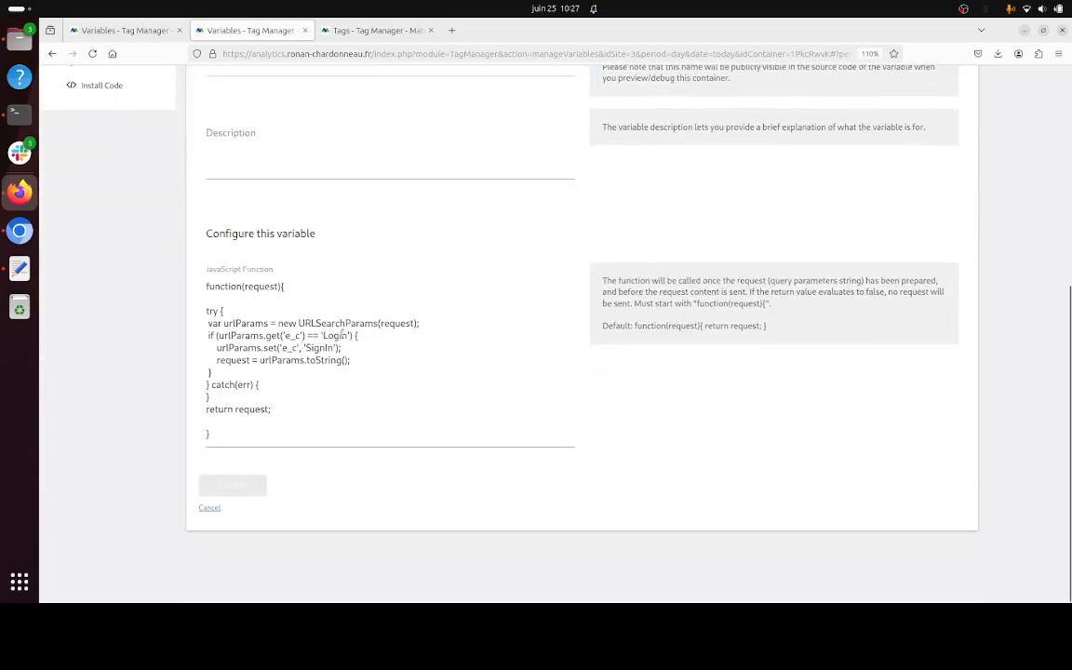
double_click(308, 347)
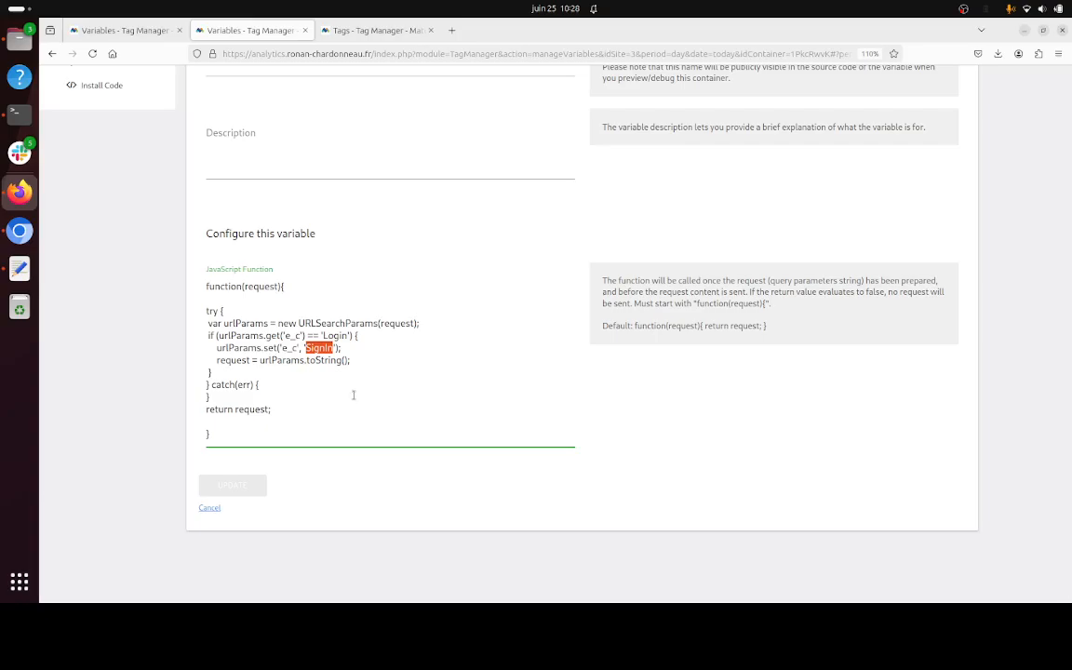
key("Right")
key("shift+Left")
key("shift+Left")
key("shift+Left")
type("uccessful")
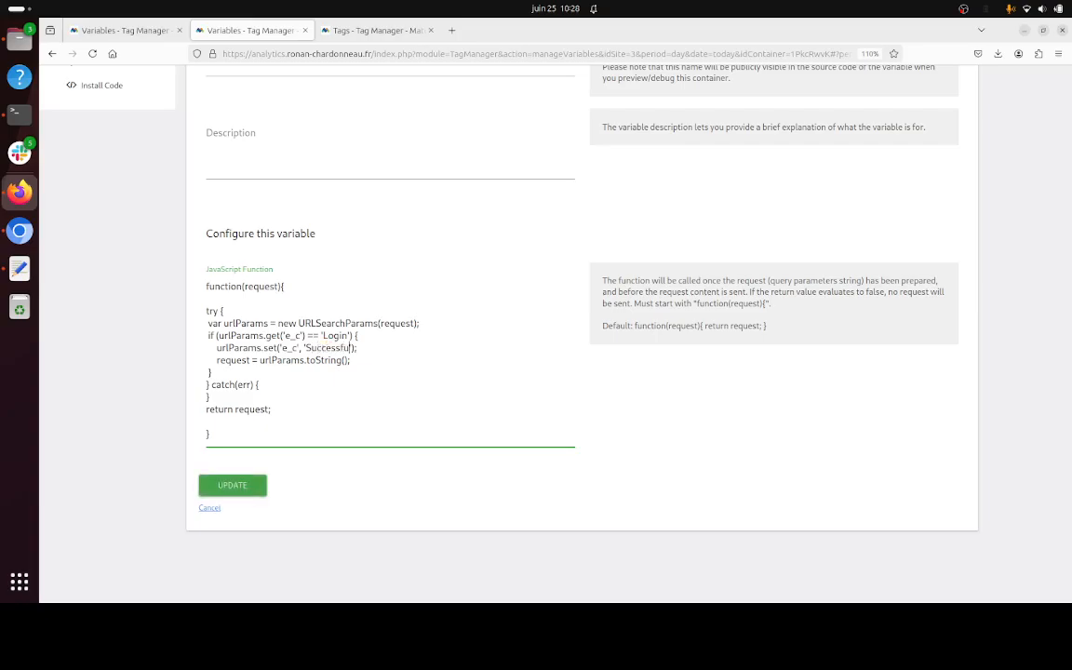
left_click(238, 483)
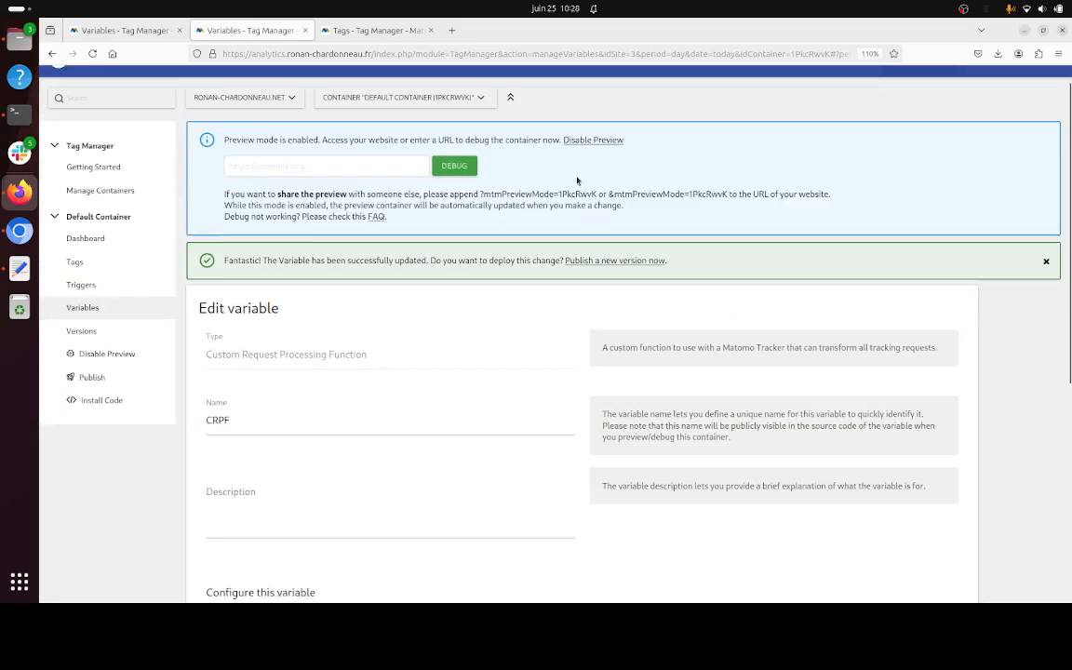
left_click(579, 289)
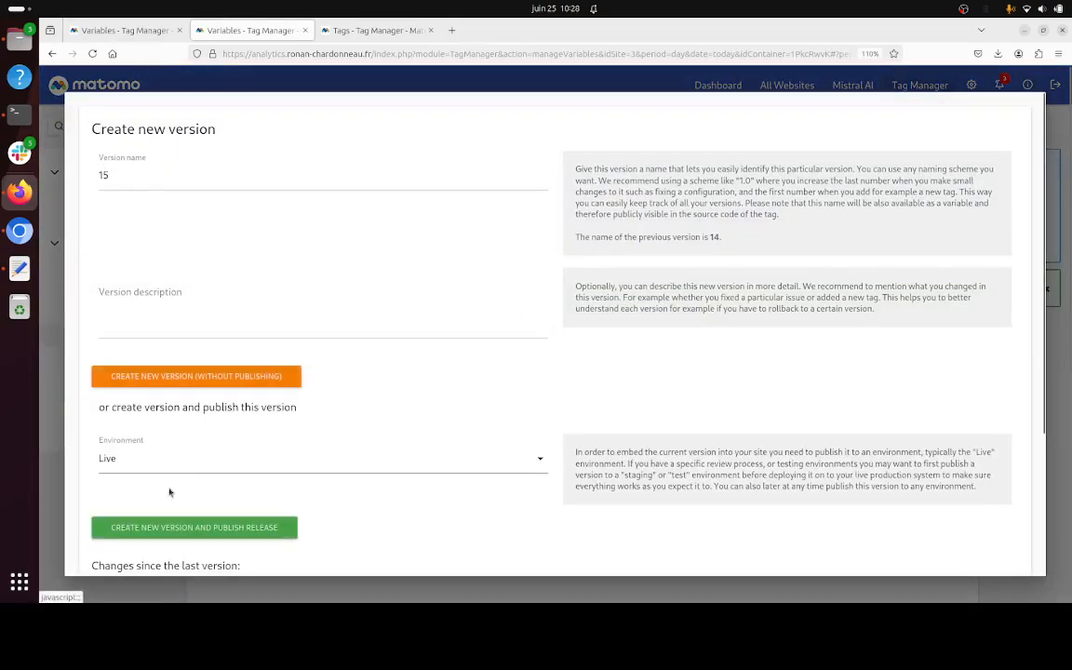
left_click(184, 534)
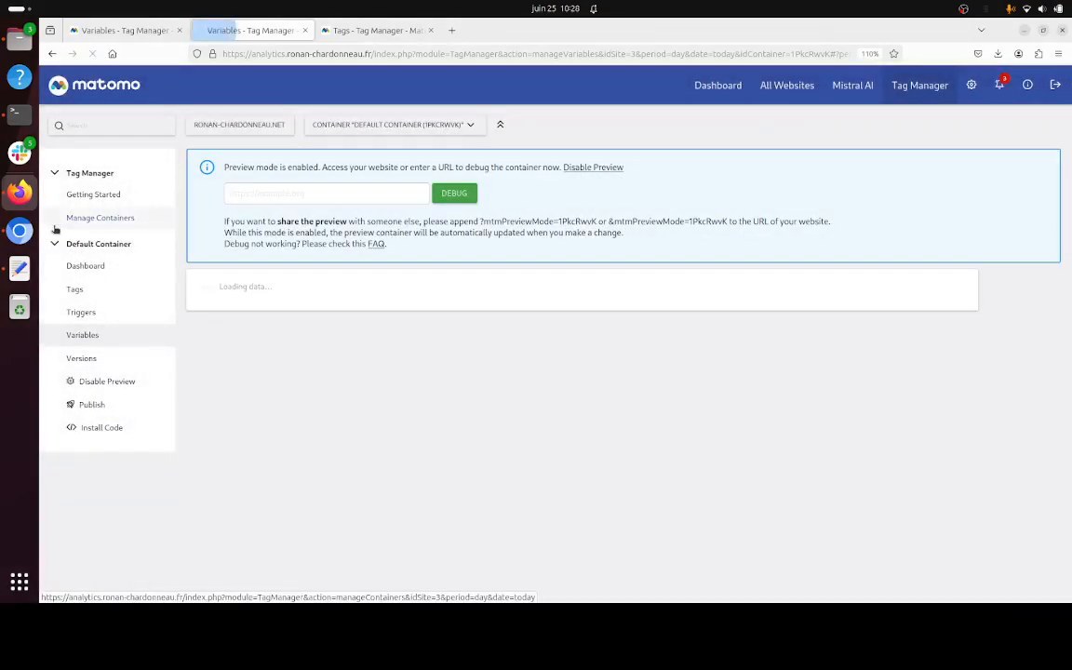
Switch to Chromium, reload the previewed website and check the fired tags for Matomo Analytics Events
left_click(19, 230)
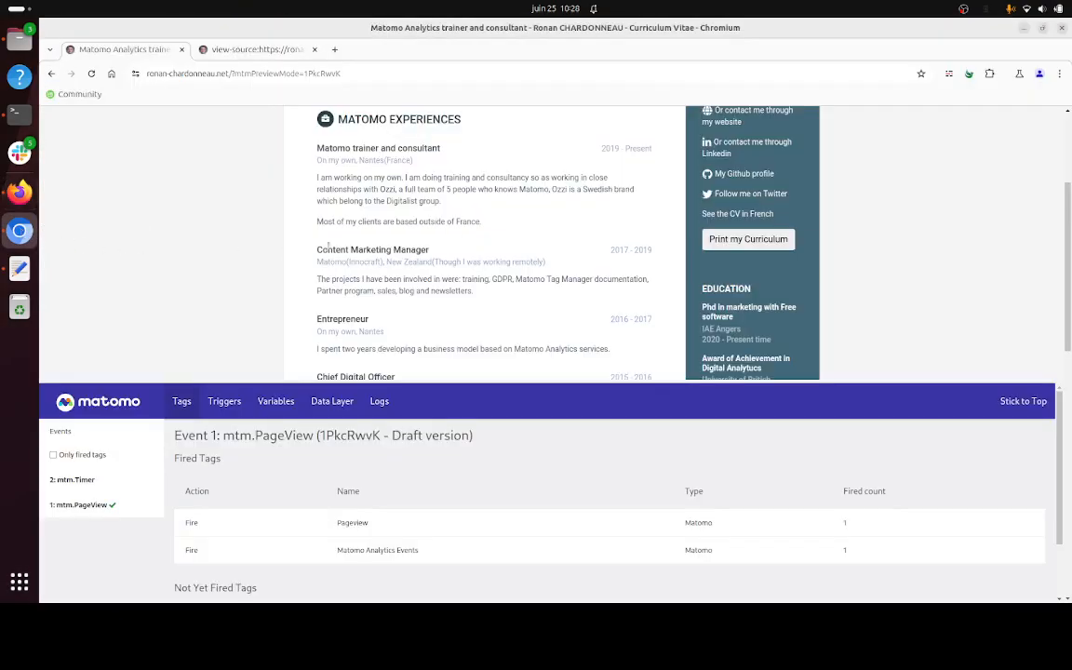
key("F5")
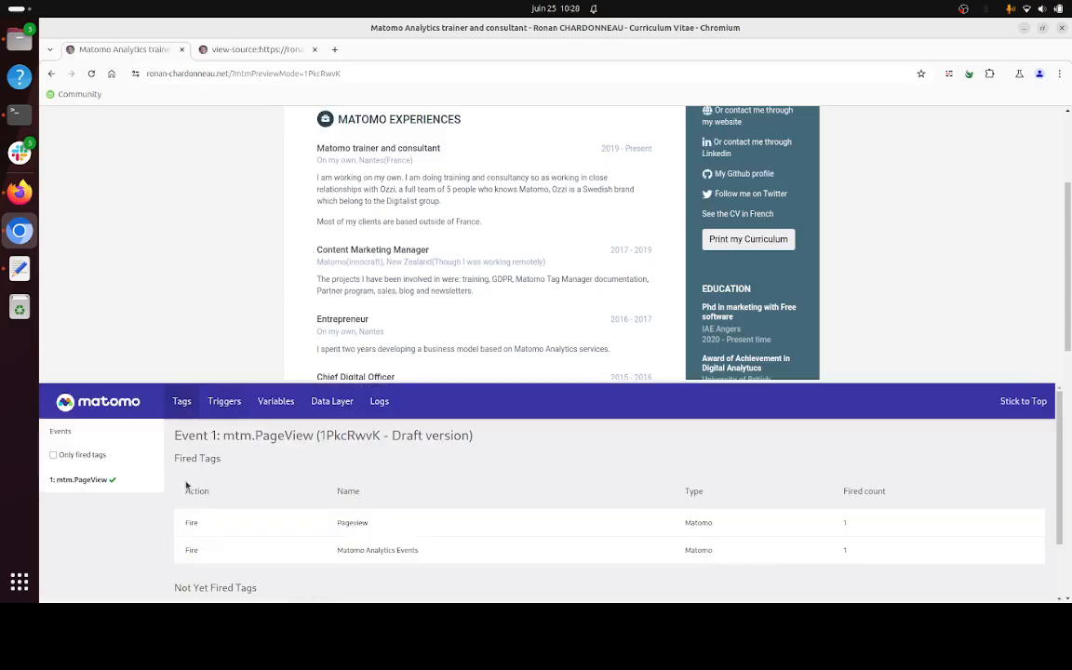
left_click_drag(338, 550, 429, 562)
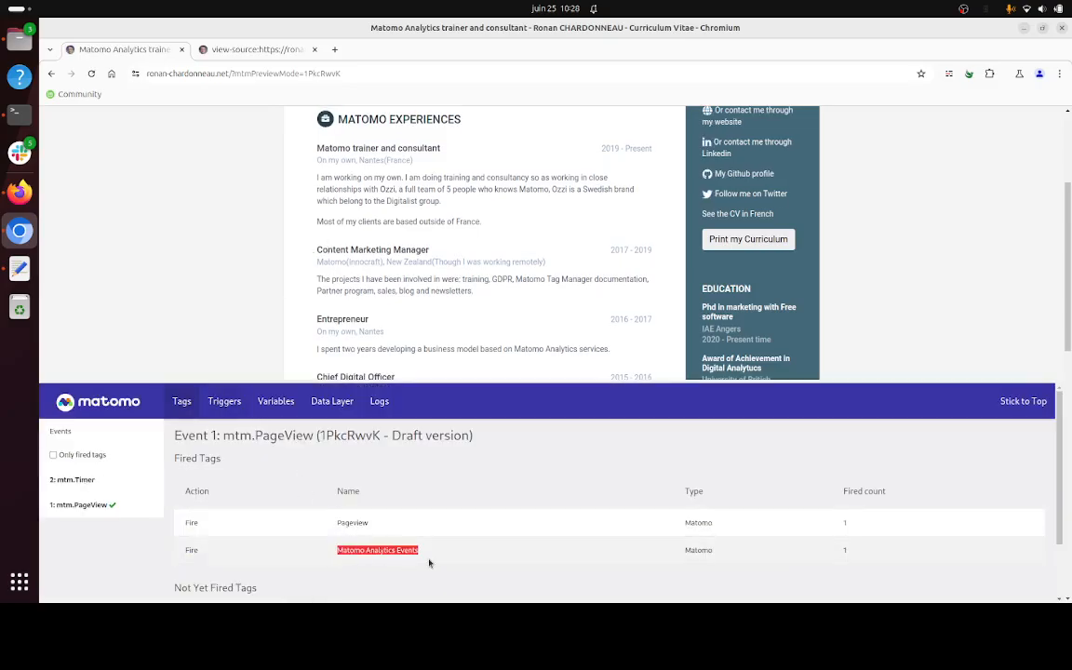
Back in Firefox, open the Matomo Configuration variable and examine its Custom Request Processing setting
left_click(19, 192)
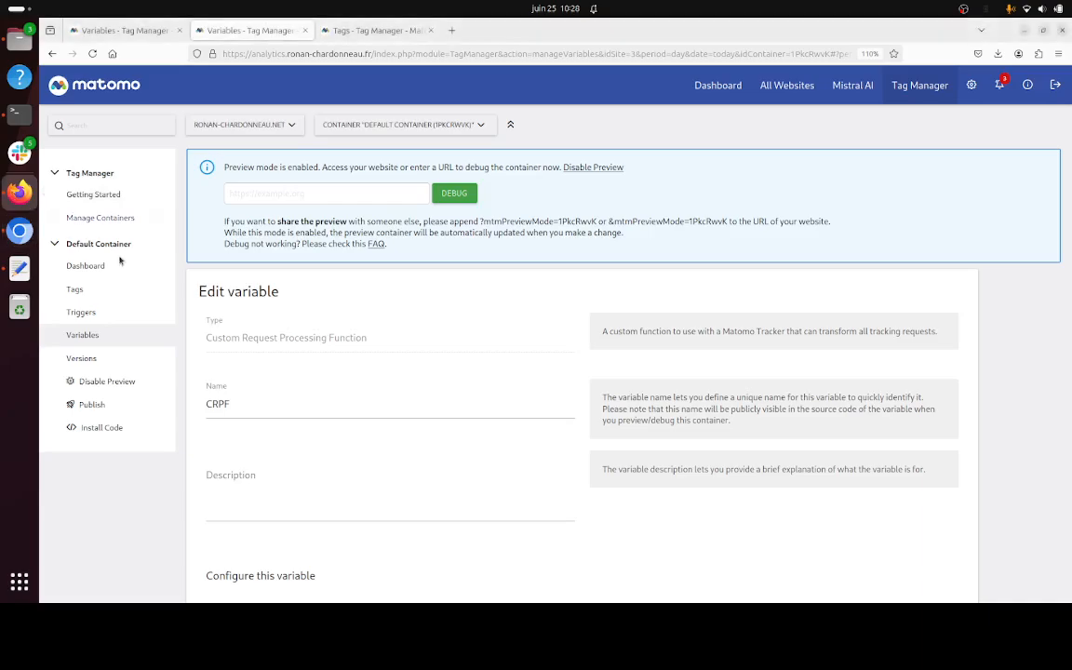
left_click(84, 335)
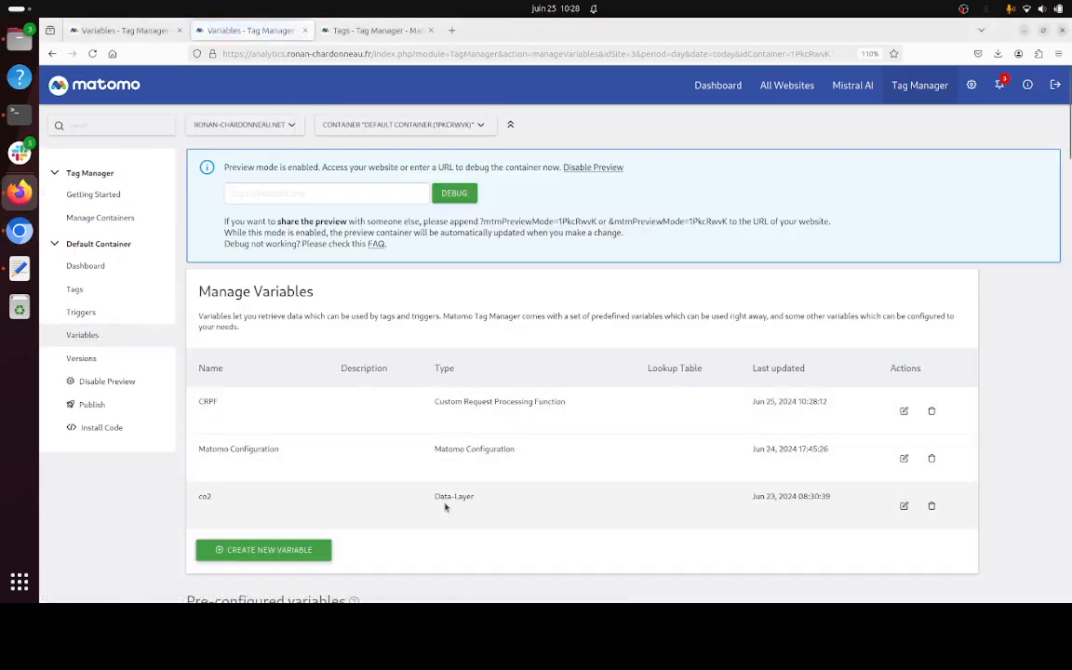
left_click(903, 459)
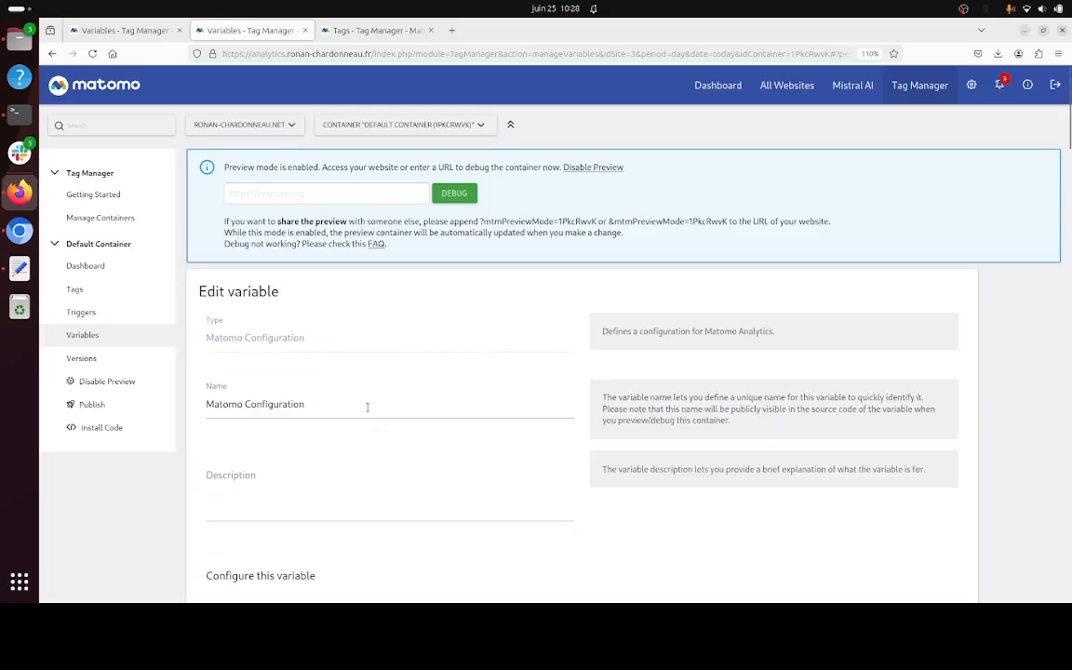
scroll(368, 409, "down", 20)
scroll(368, 411, "down", 5)
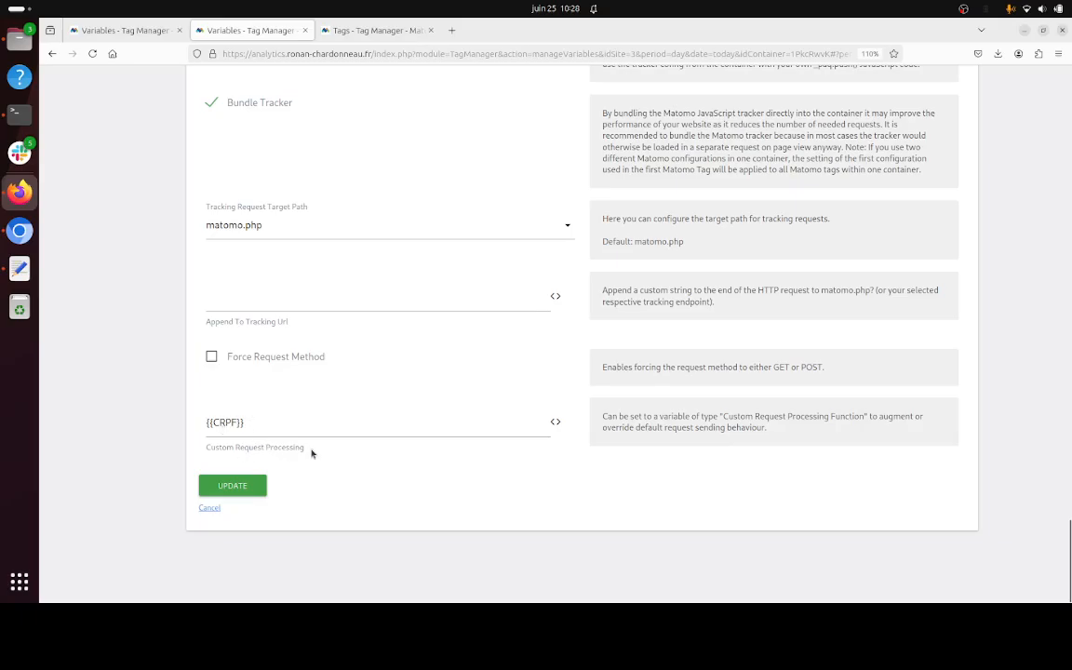
scroll(313, 450, "up", 20)
scroll(316, 452, "up", 5)
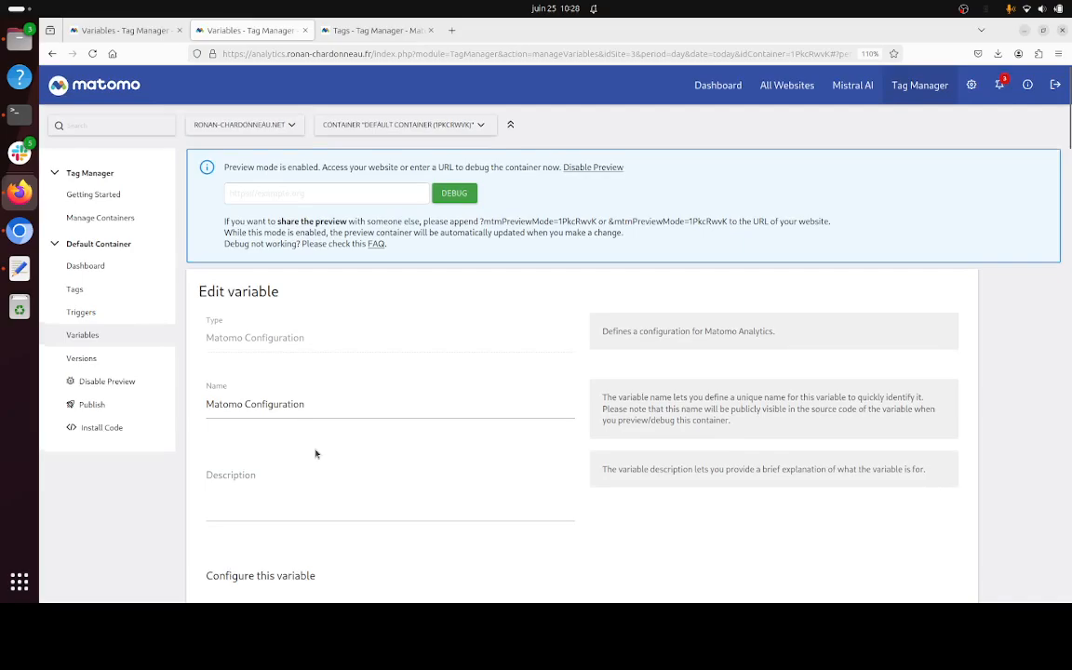
Open the website's Visits Log and check the event category recorded for the most recent visit
left_click(338, 33)
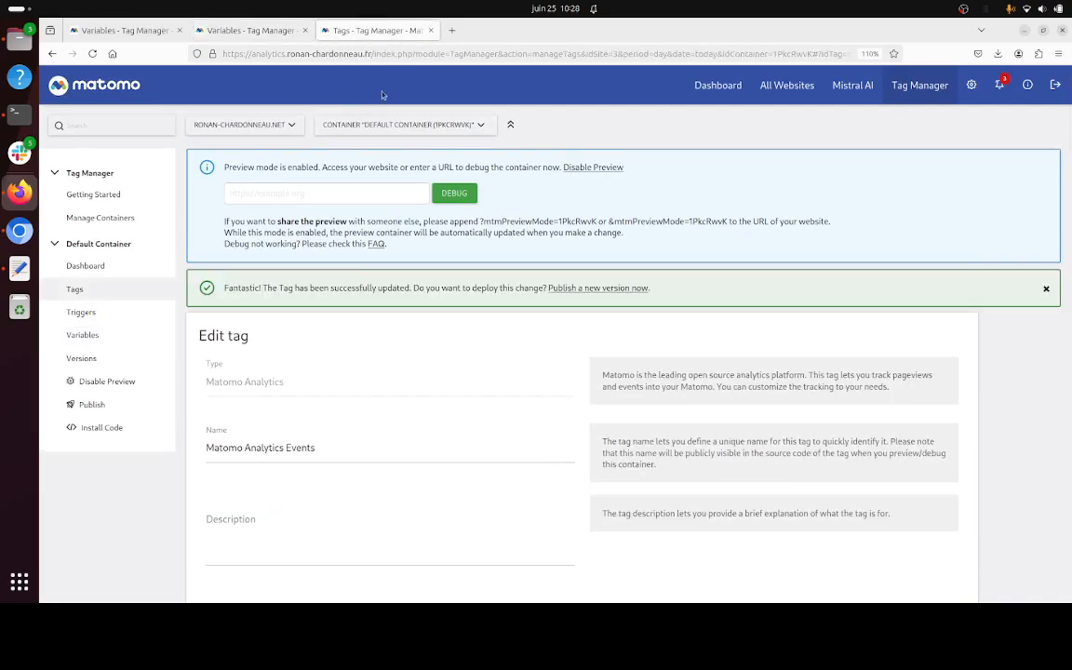
left_click(729, 93)
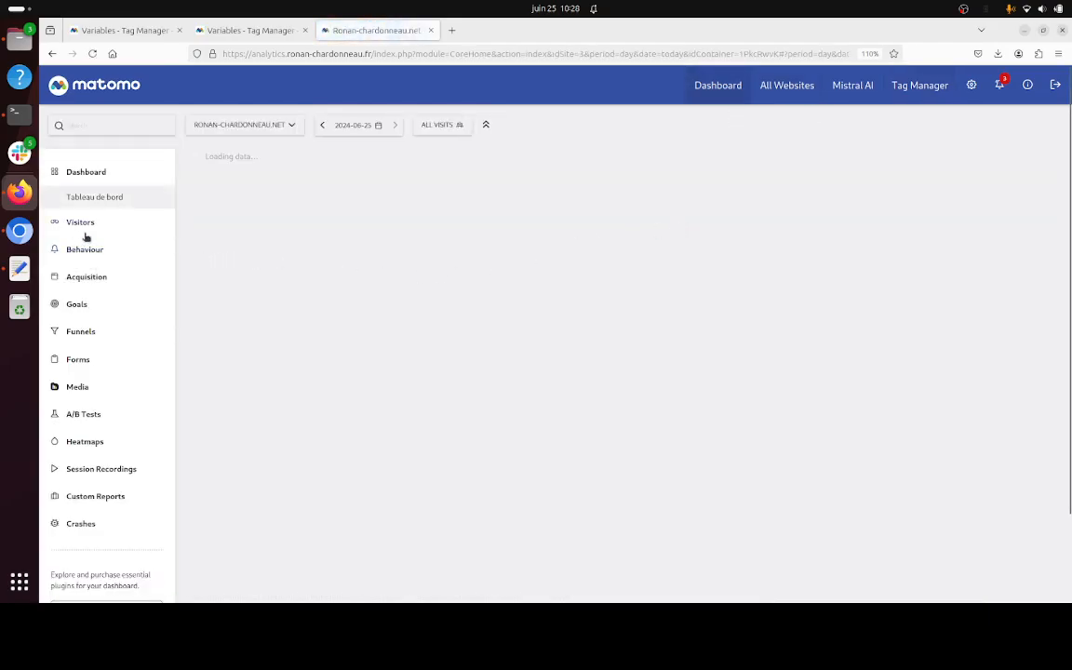
left_click(86, 226)
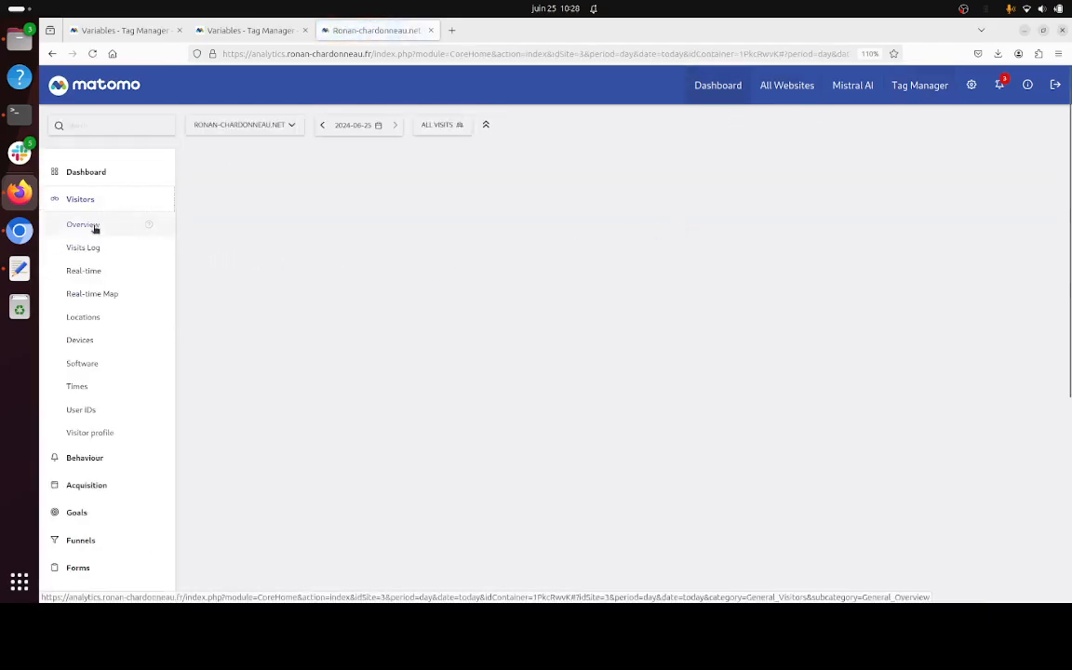
left_click(102, 247)
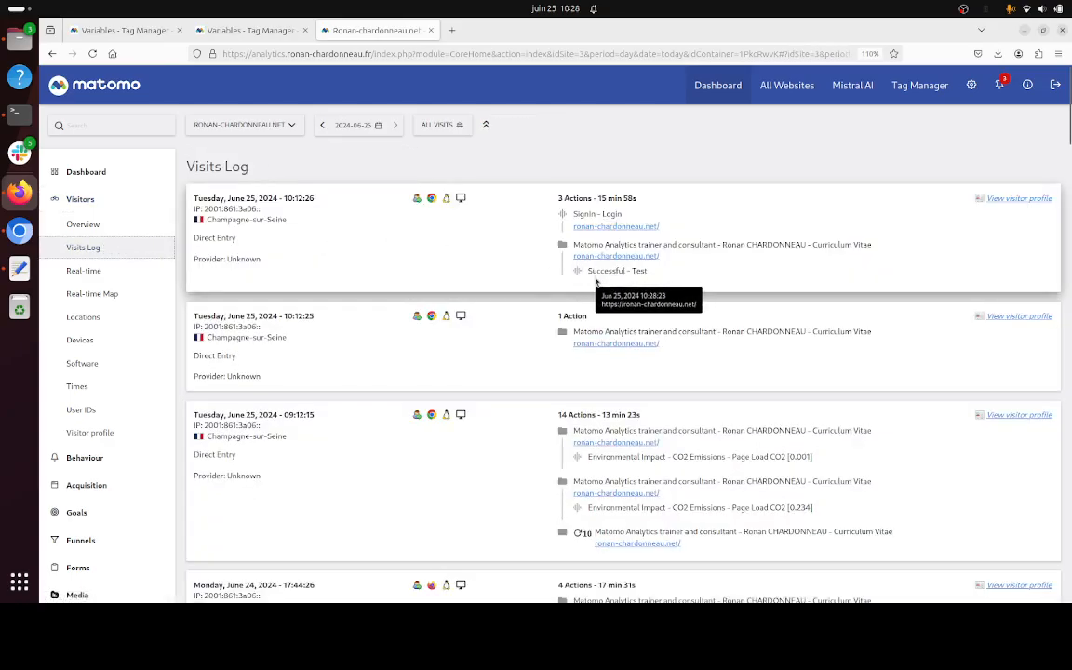
left_click_drag(587, 271, 631, 270)
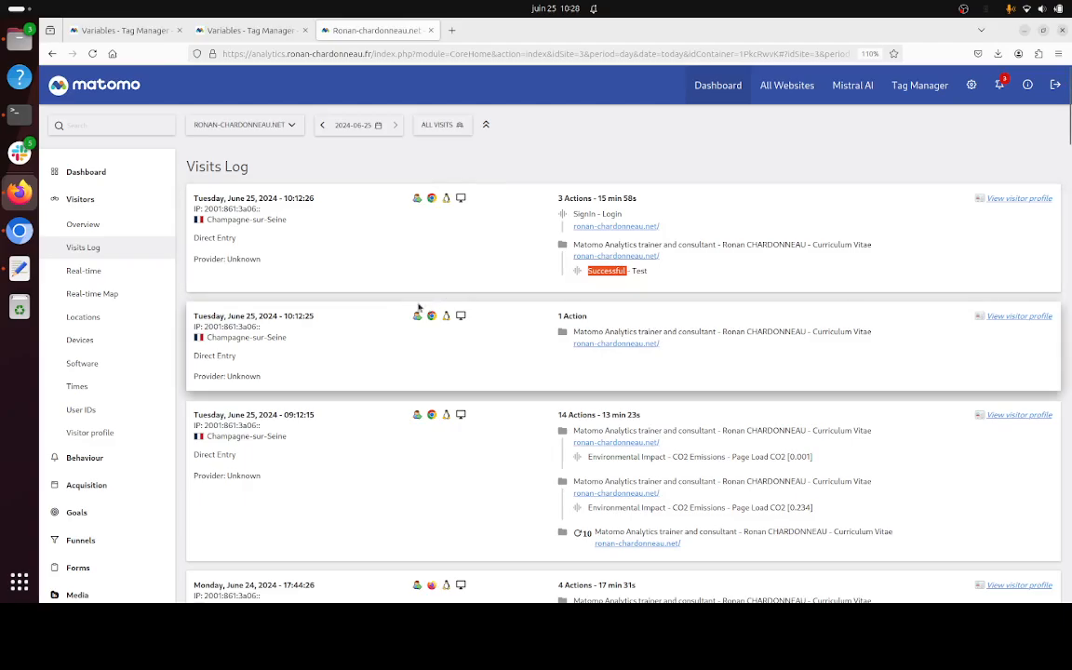
Switch to the text editor, copy the entire request.replace function that removes stopwords, and return to Firefox
left_click(18, 268)
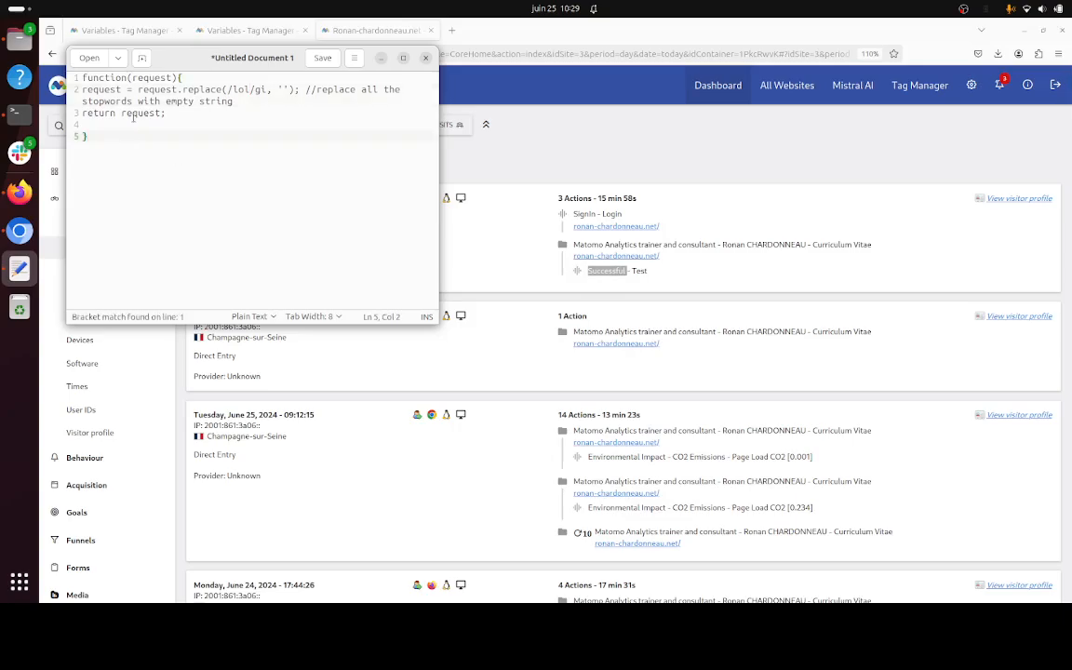
key("ctrl+a")
key("ctrl+c")
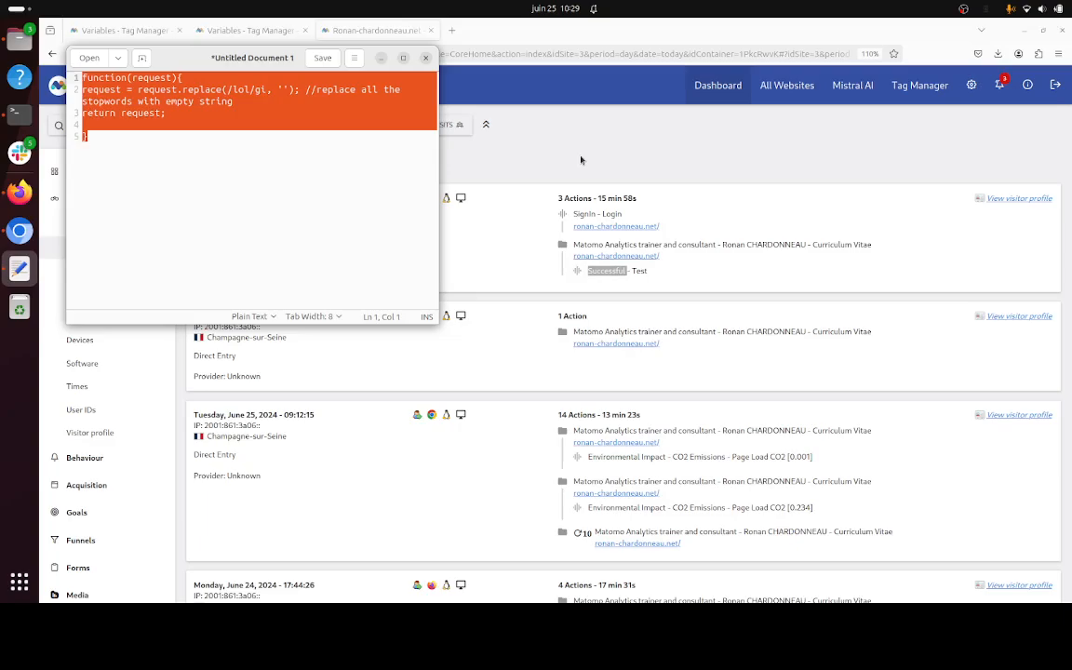
left_click(581, 160)
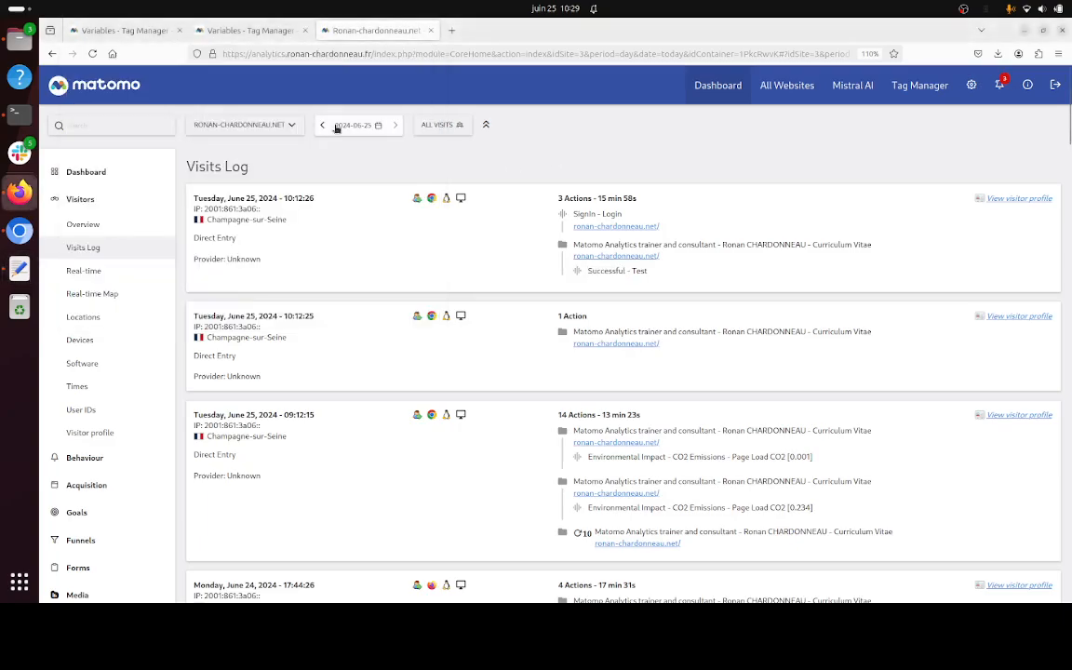
Start a new Matomo Analytics : Search tag in the Default Container of Tag Manager
left_click(270, 32)
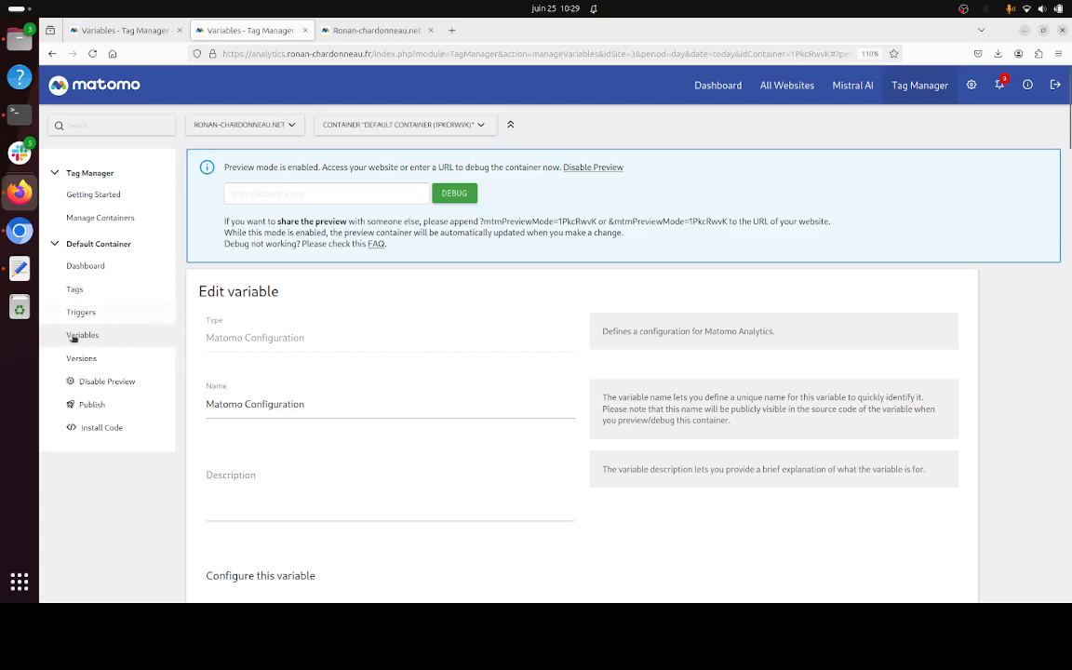
left_click(112, 296)
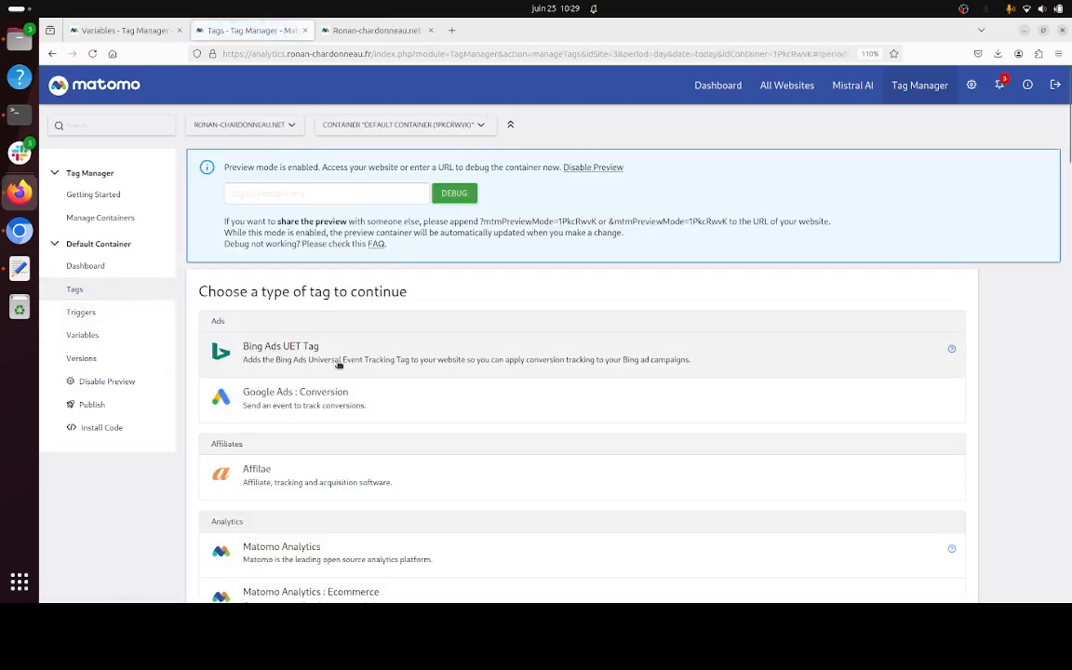
scroll(330, 444, "down", 5)
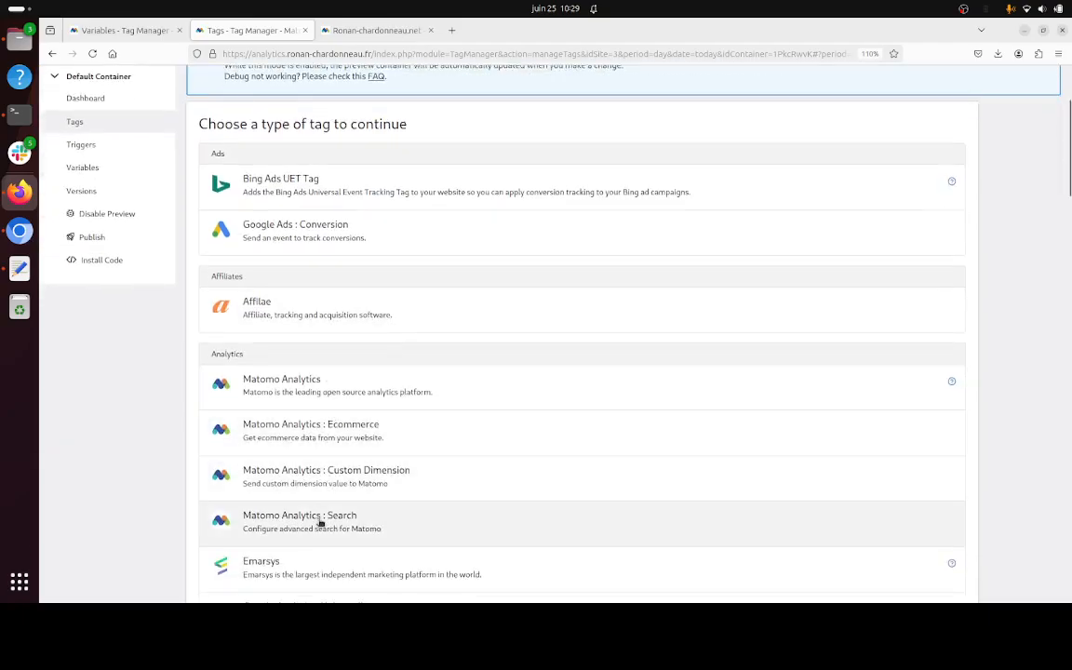
left_click(317, 520)
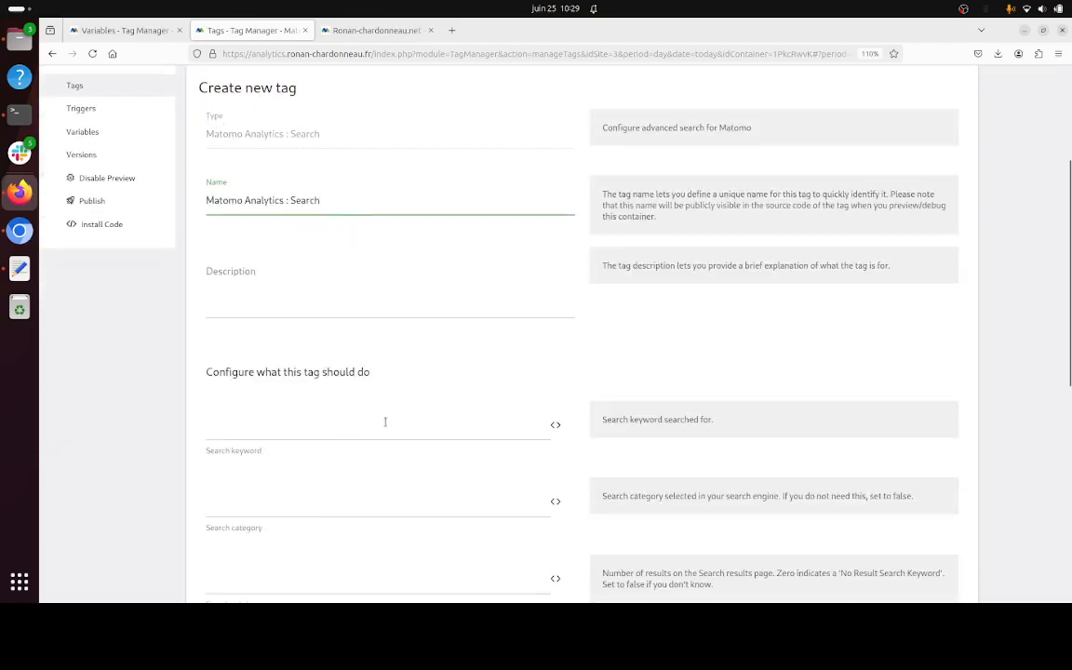
Create a Custom Request Processing Function variable with the copied stopword-removal function and use it as the tag's search keyword
left_click(556, 427)
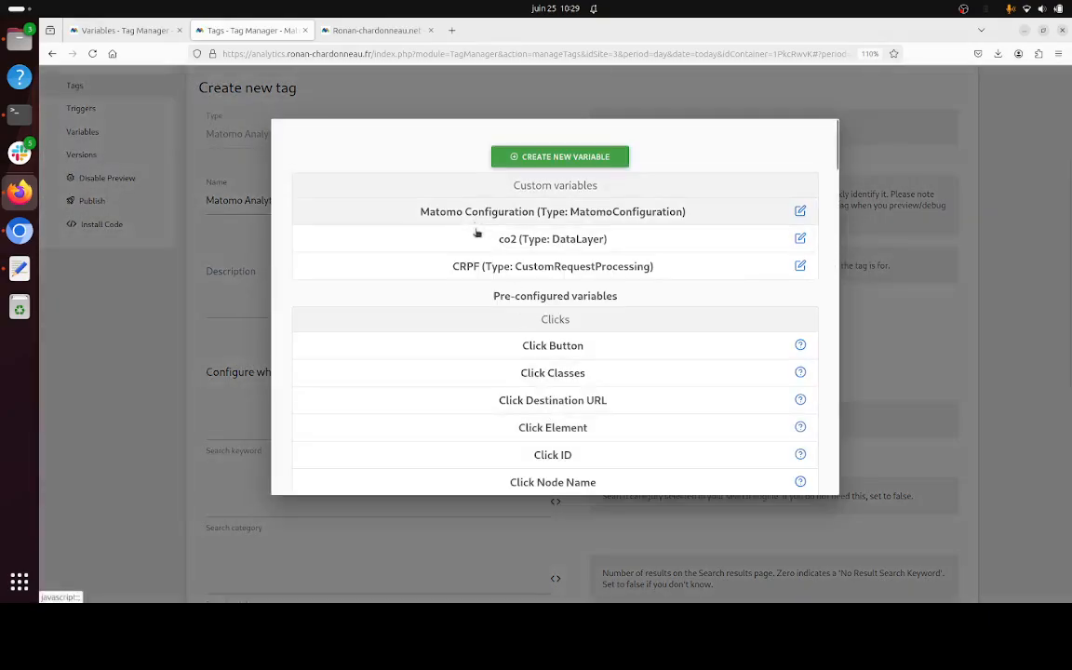
left_click(538, 156)
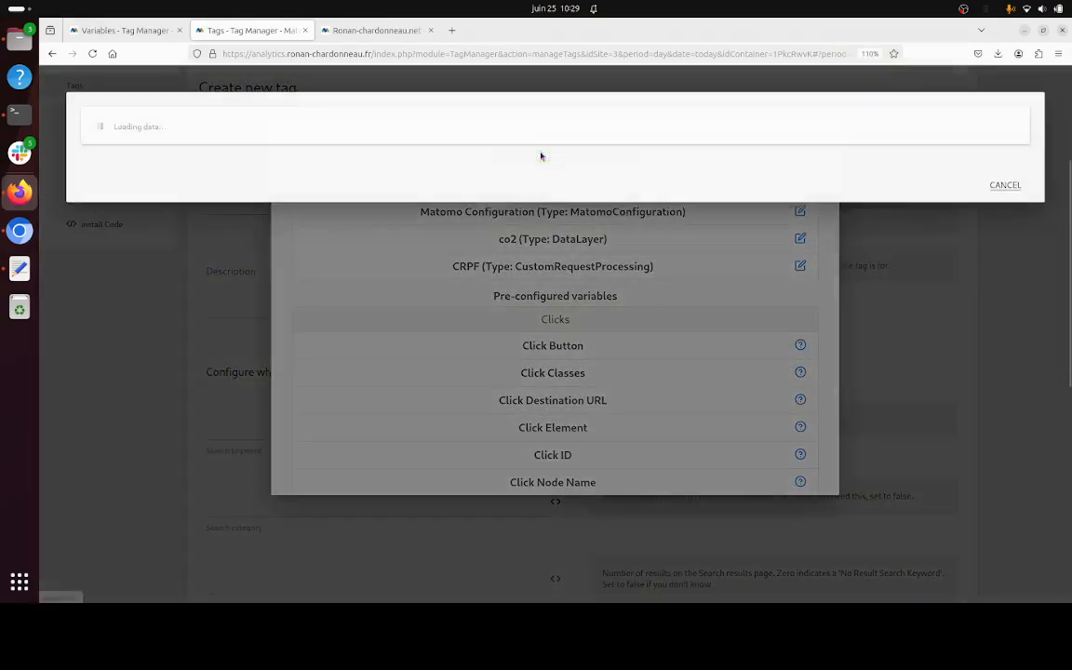
scroll(424, 308, "down", 10)
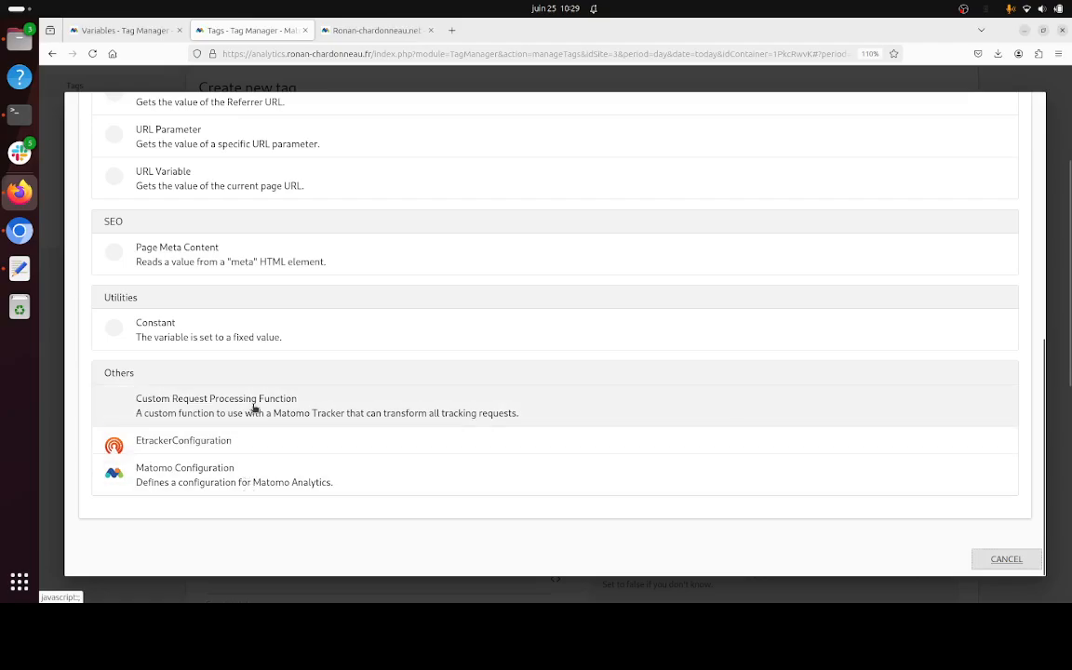
left_click(253, 410)
triple_click(262, 431)
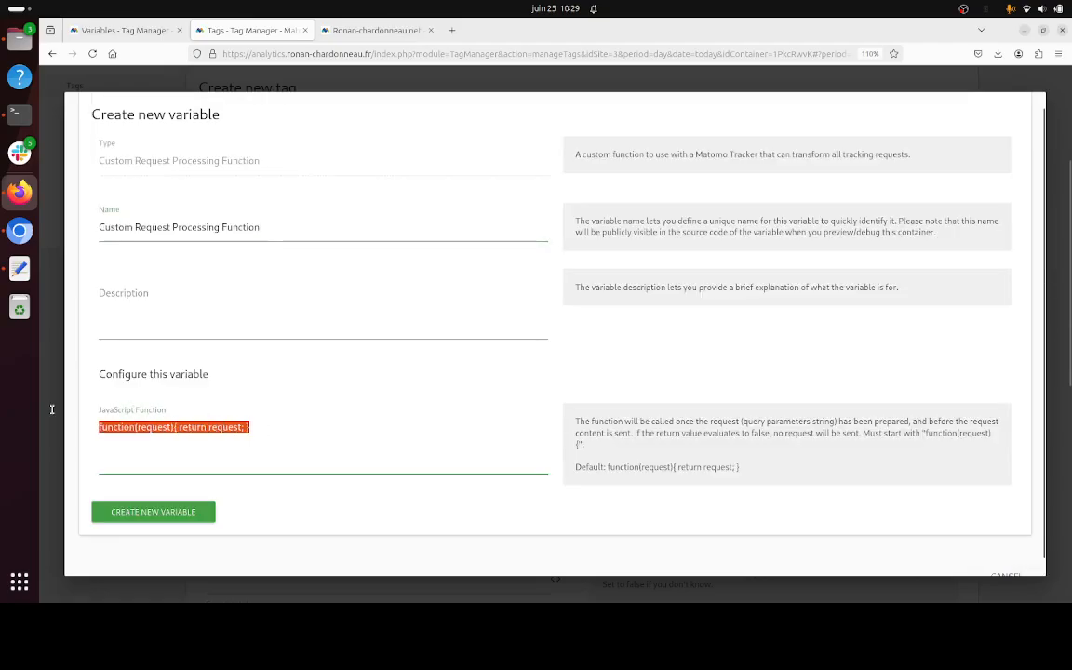
key("ctrl+v")
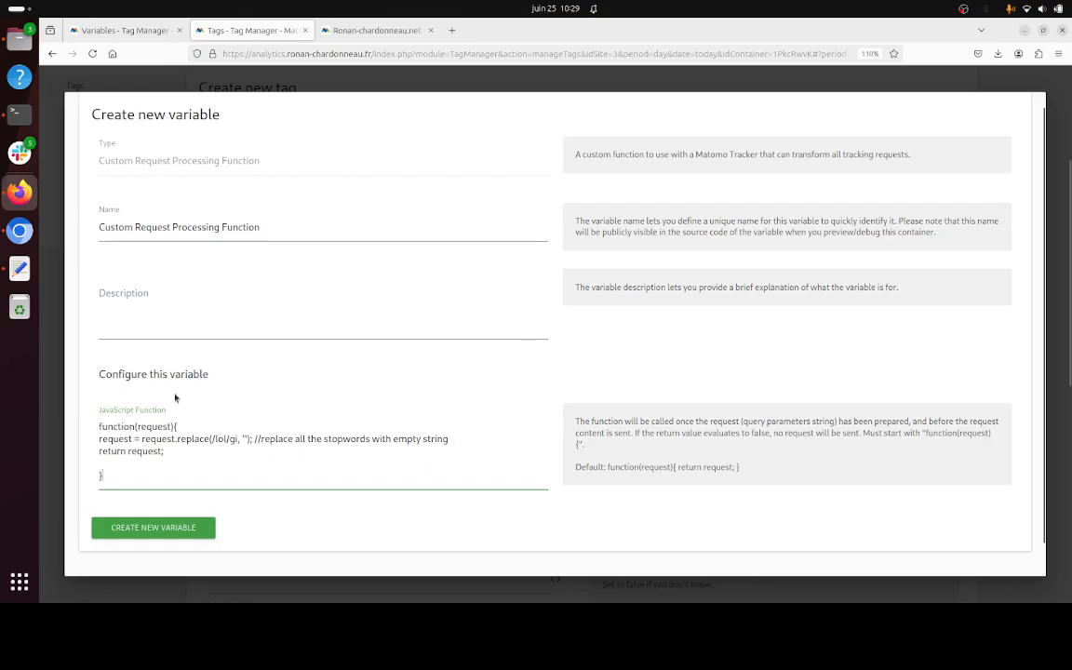
left_click(174, 527)
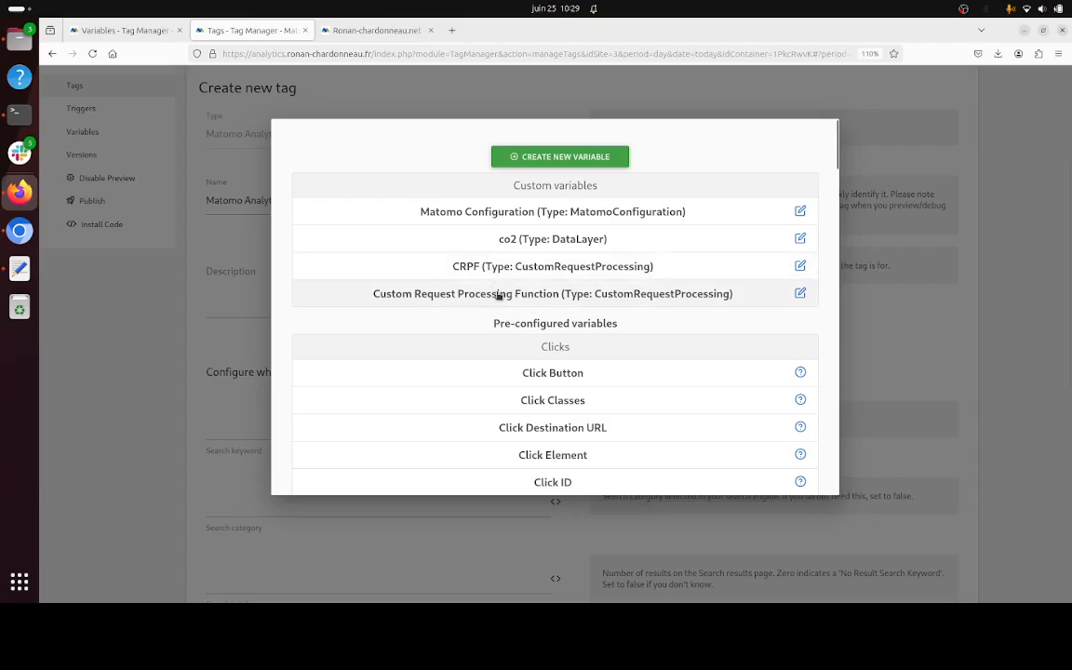
left_click(499, 295)
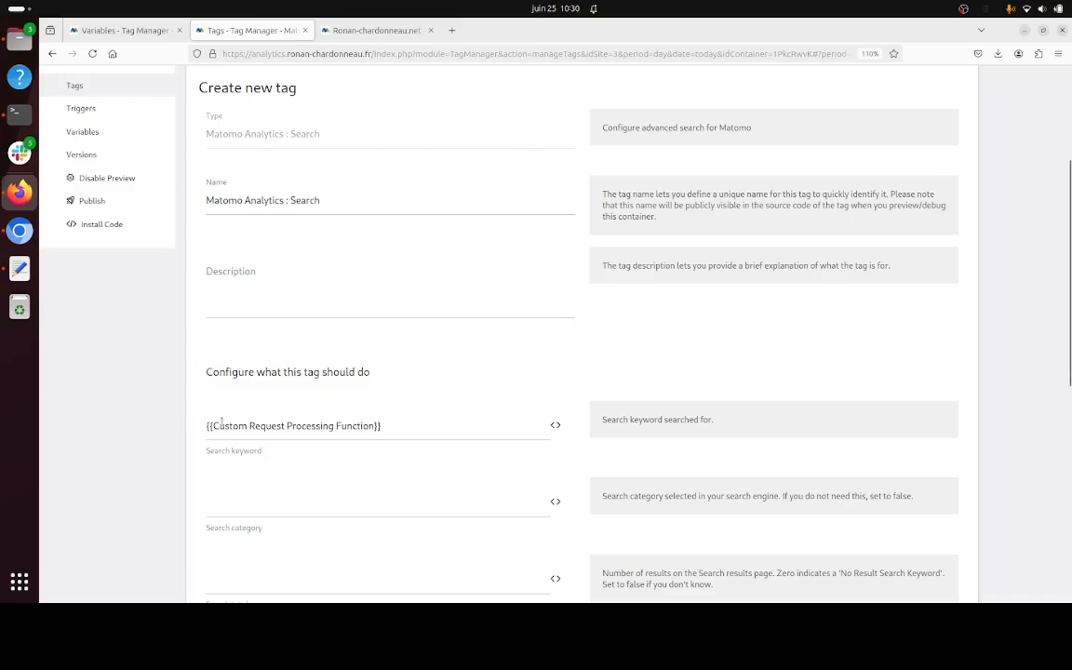
Set the search tag to execute on the Pageview trigger and try to create it
scroll(221, 424, "down", 5)
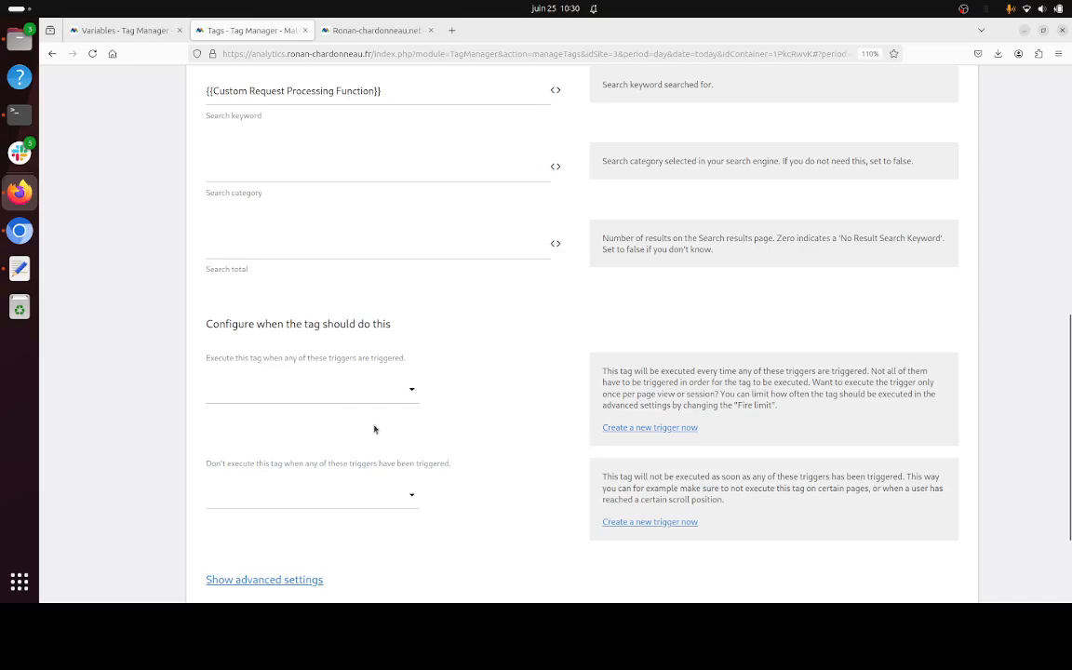
left_click(383, 387)
left_click(307, 448)
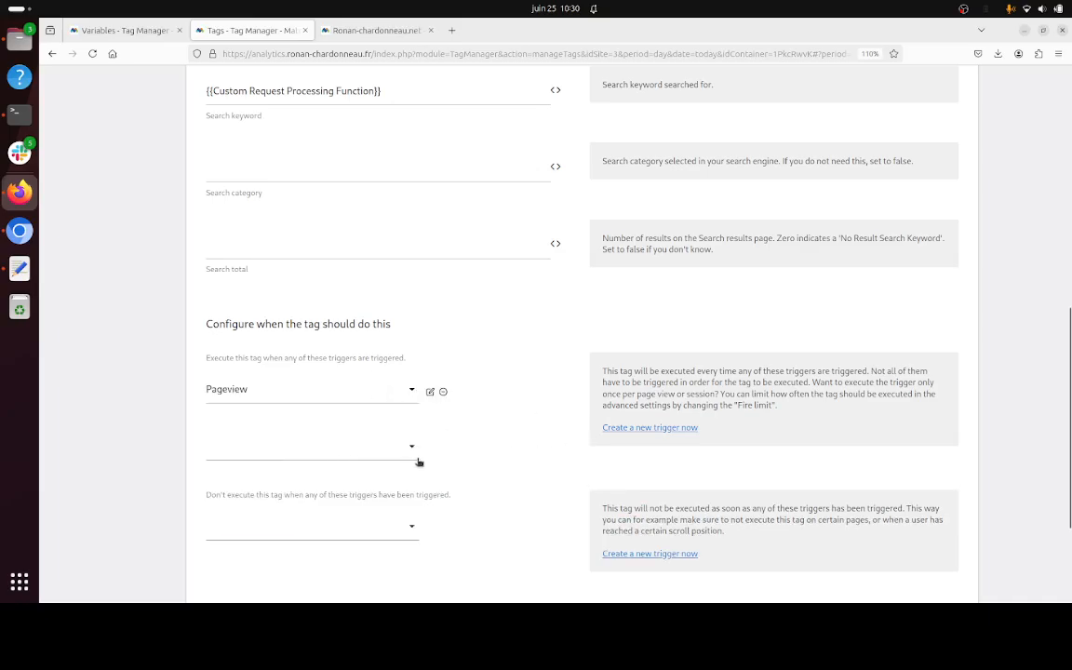
scroll(419, 462, "down", 3)
left_click(248, 486)
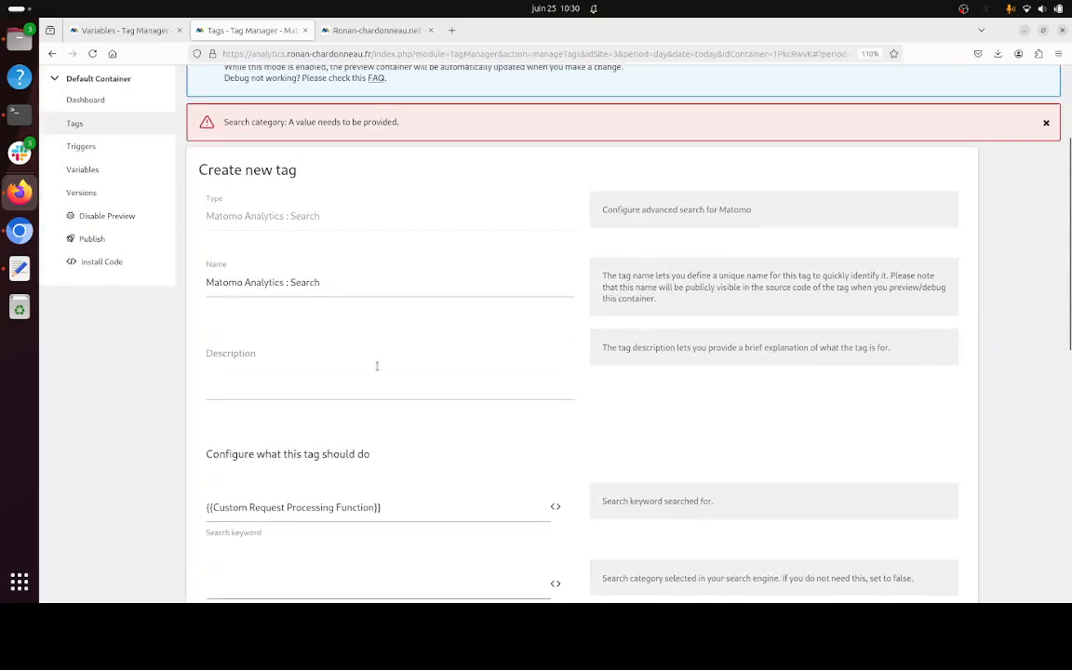
Set the search category to test, fill in the search total and create the search tag
scroll(377, 366, "down", 3)
left_click(235, 249)
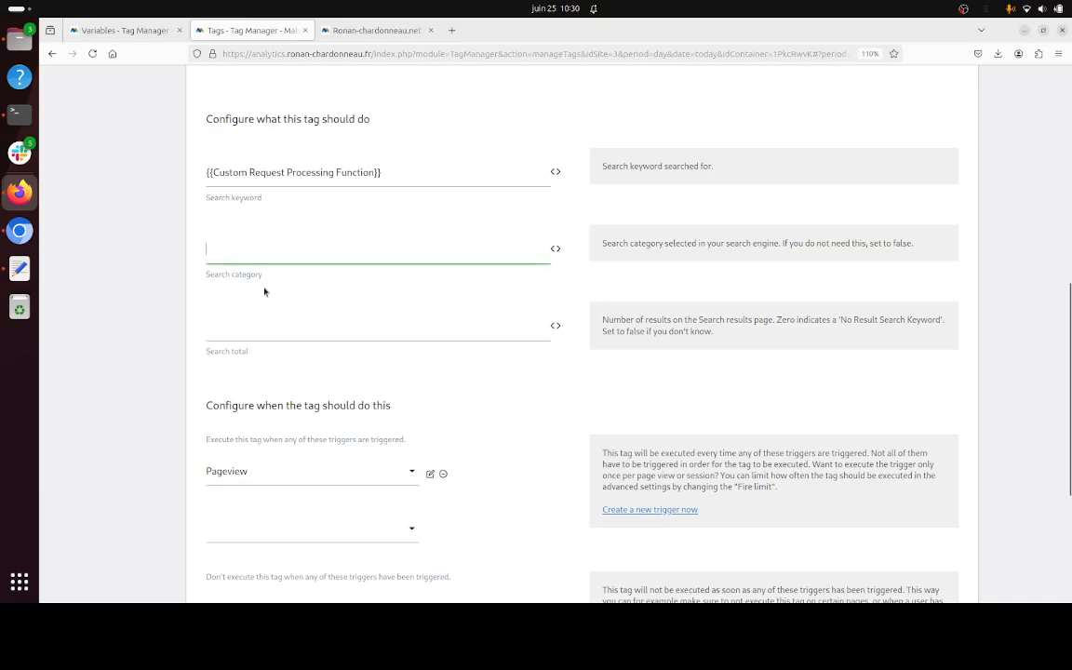
type("f")
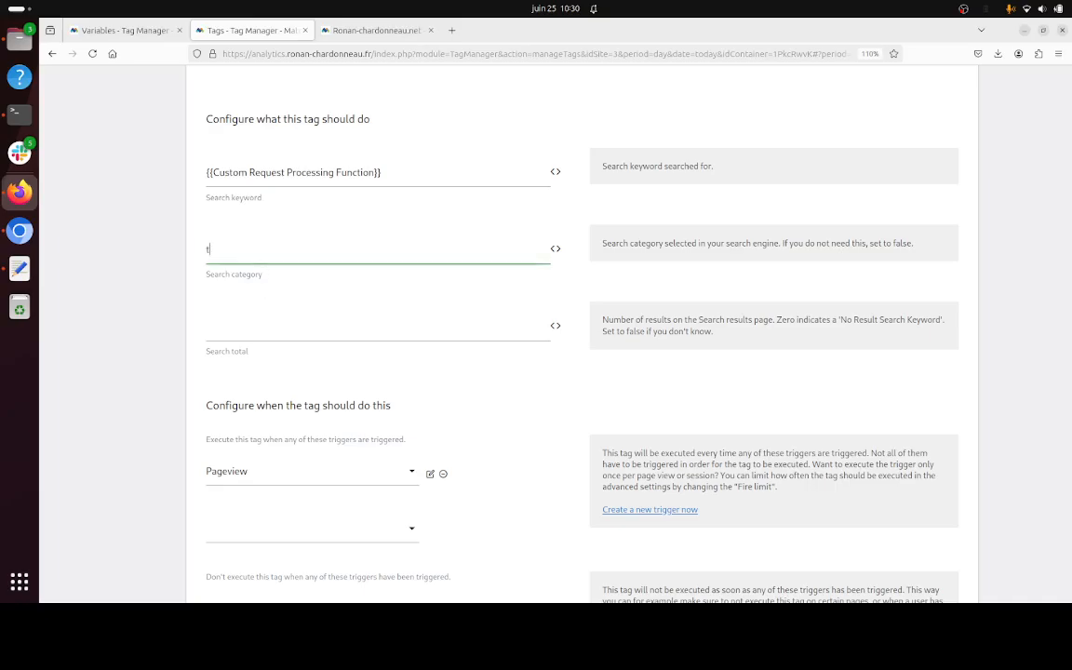
type("est")
scroll(267, 398, "down", 3)
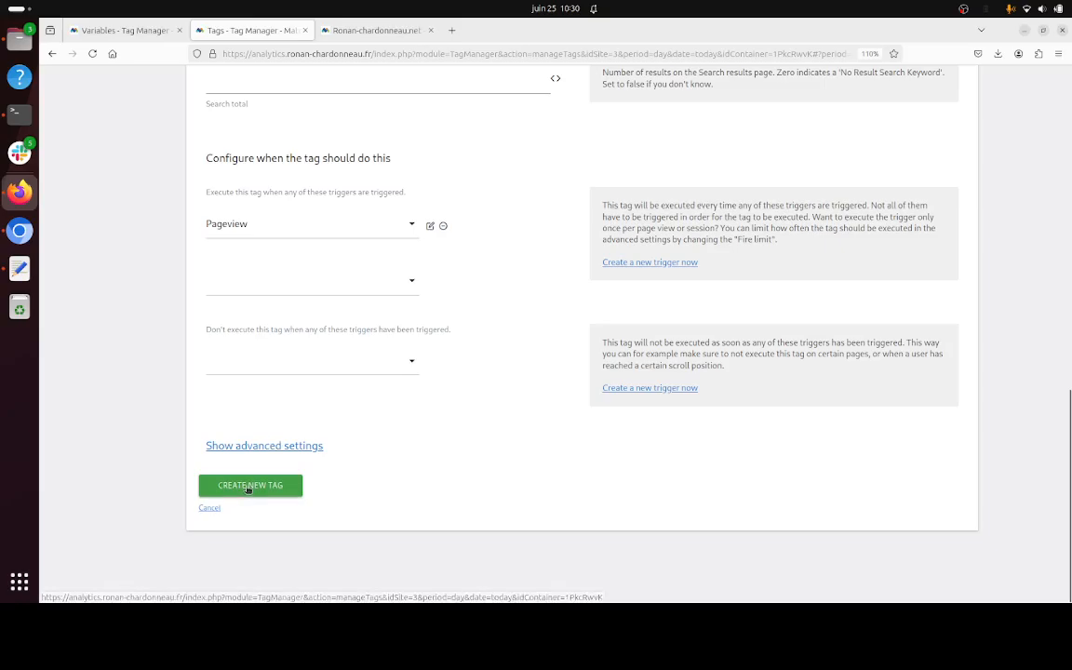
left_click(248, 489)
scroll(259, 455, "down", 5)
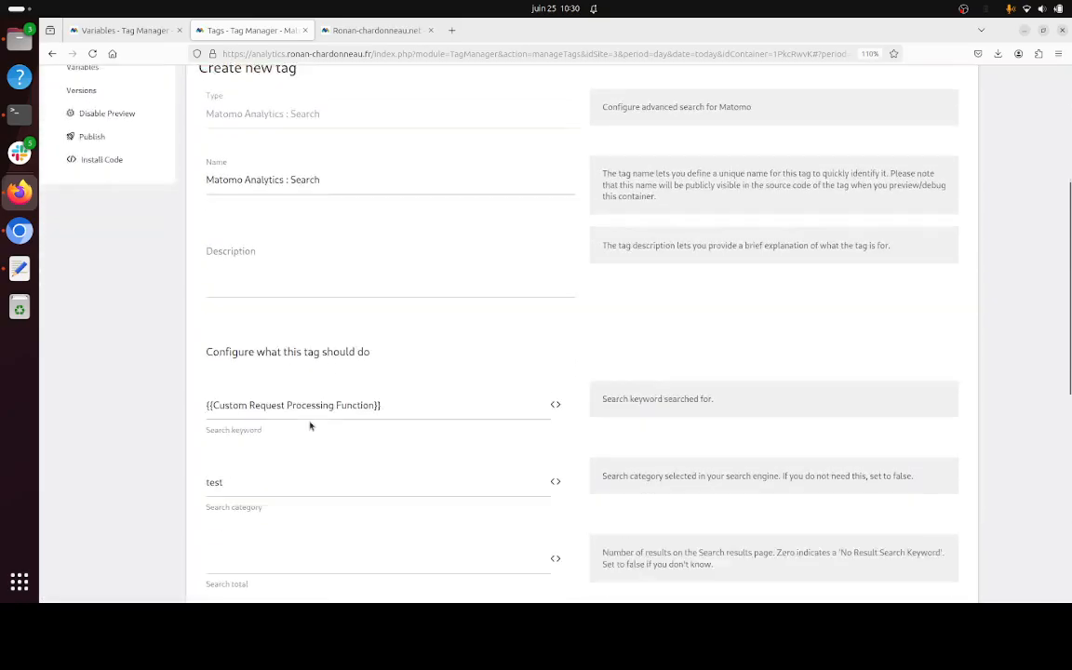
left_click(256, 411)
scroll(256, 411, "up", 5)
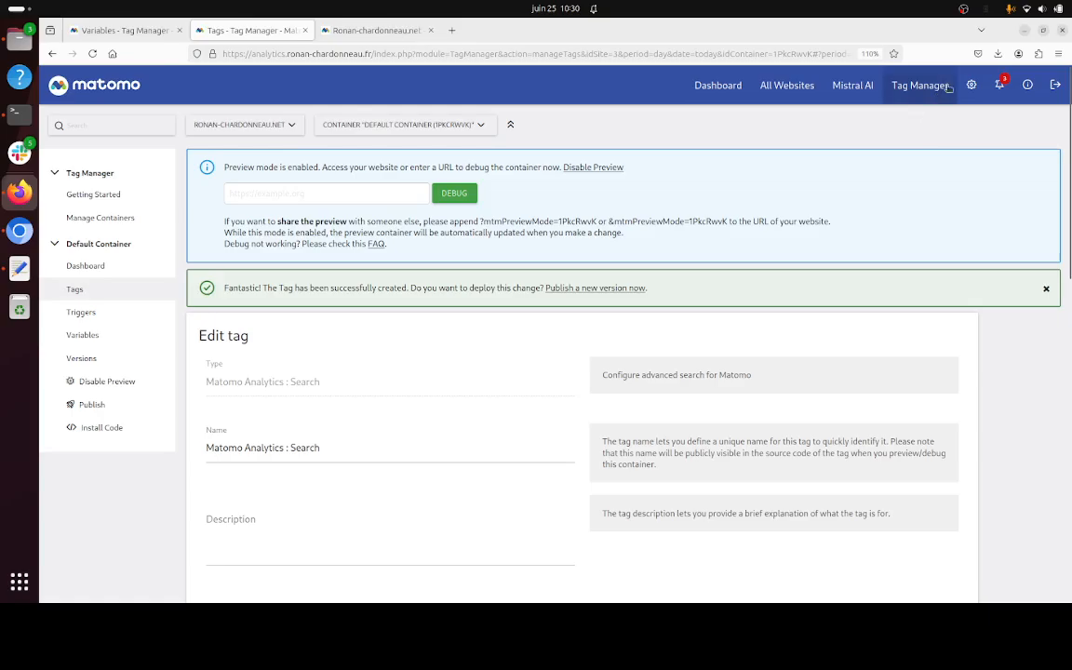
Open the settings of the website with ID 3 in the administration area and examine its default Site Search query parameters
left_click(971, 84)
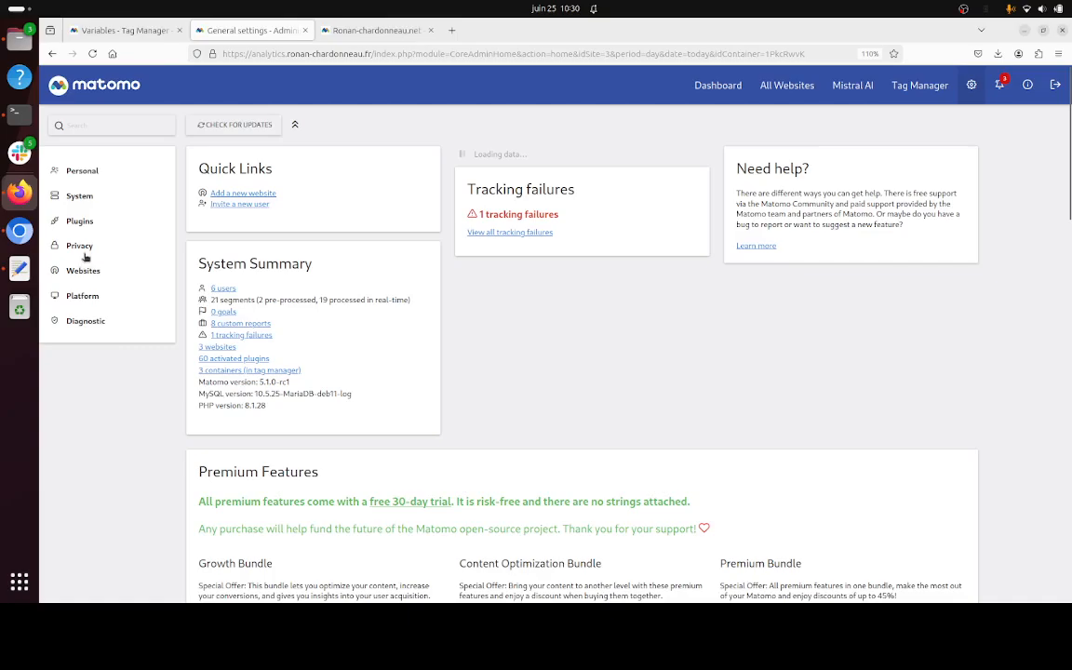
left_click(86, 270)
left_click(106, 292)
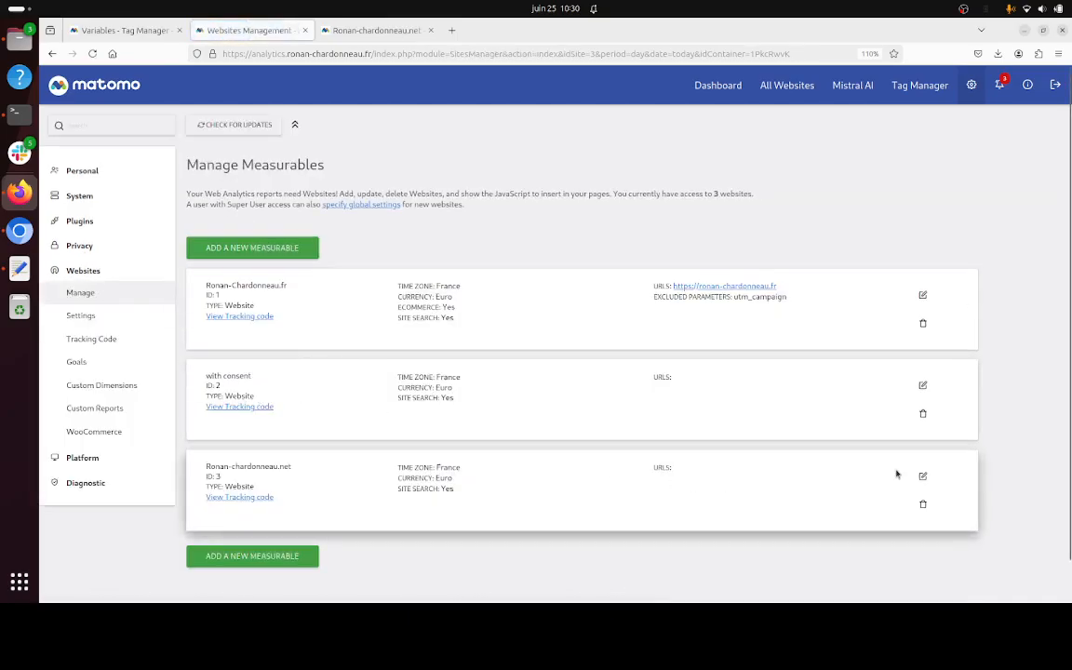
left_click(923, 476)
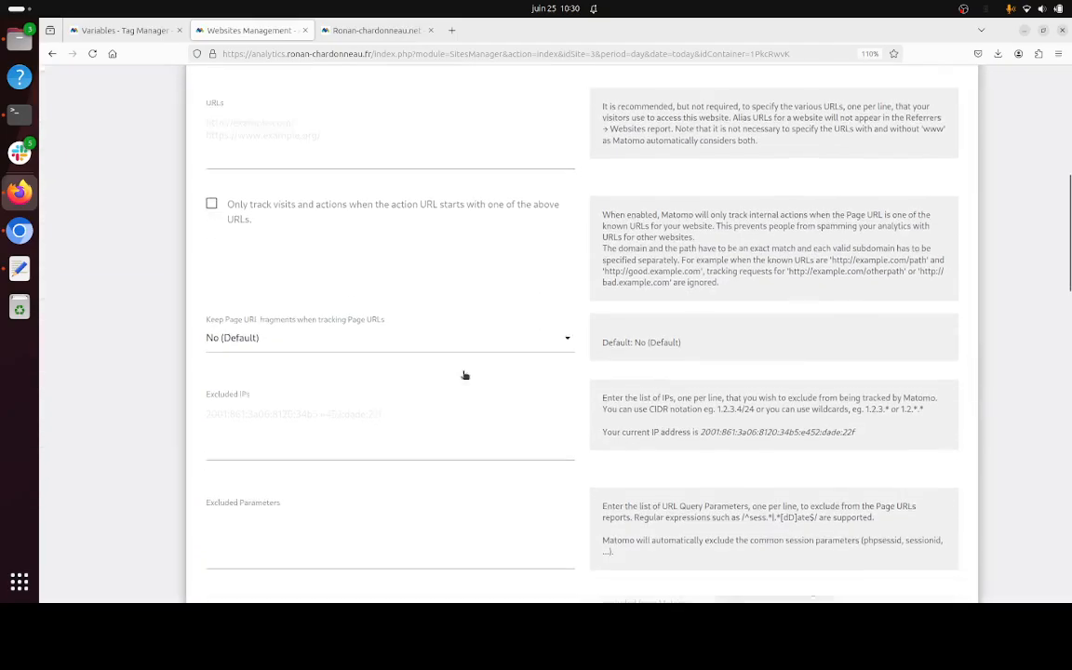
scroll(464, 374, "down", 2)
scroll(289, 274, "down", 8)
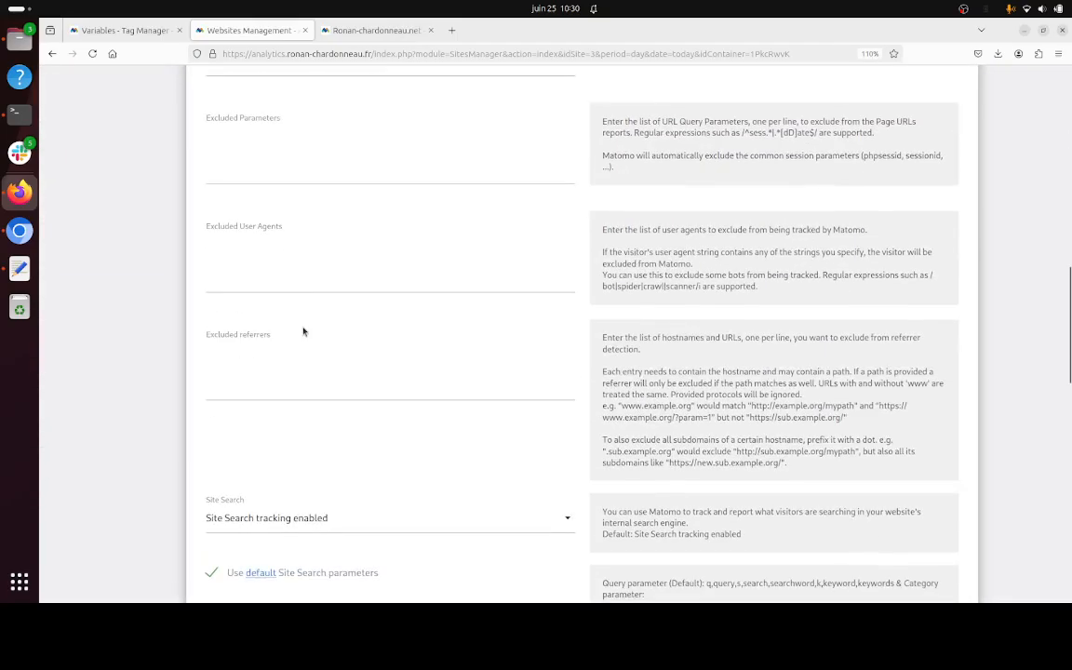
scroll(395, 292, "up", 10)
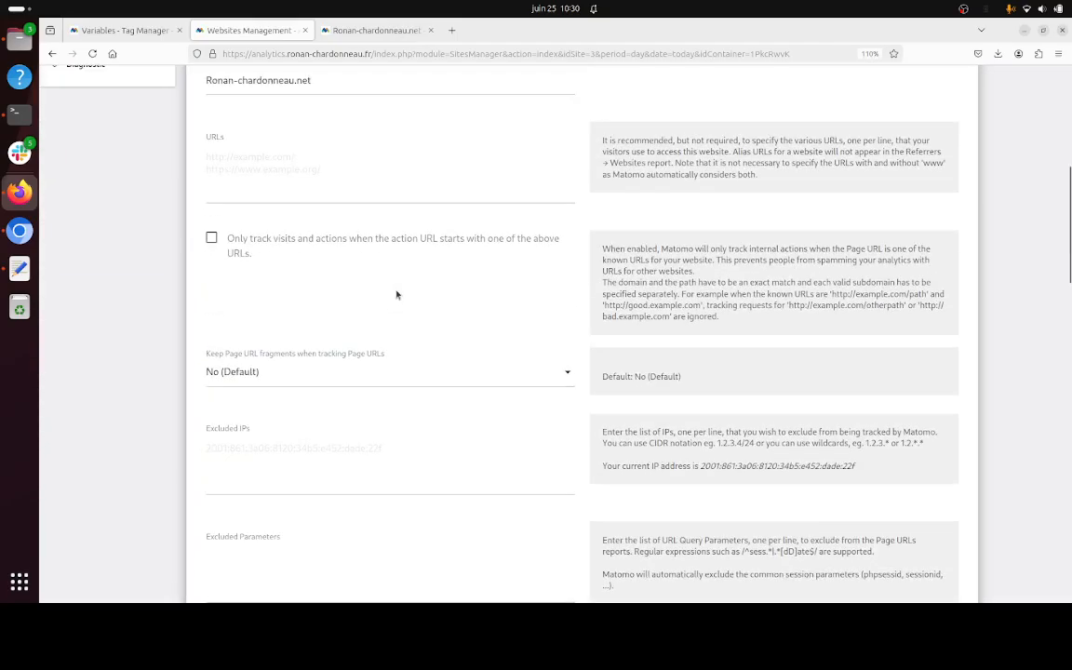
scroll(398, 292, "down", 8)
scroll(278, 389, "down", 3)
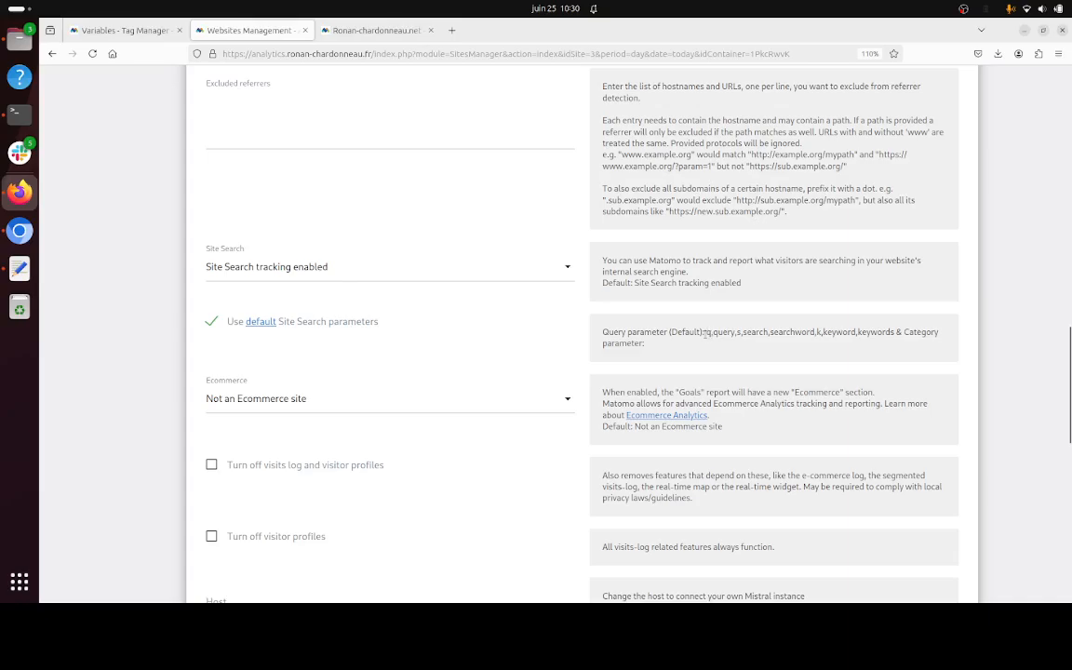
Return to Tag Manager and publish version 16 of the Default Container to the Live environment
scroll(548, 368, "up", 15)
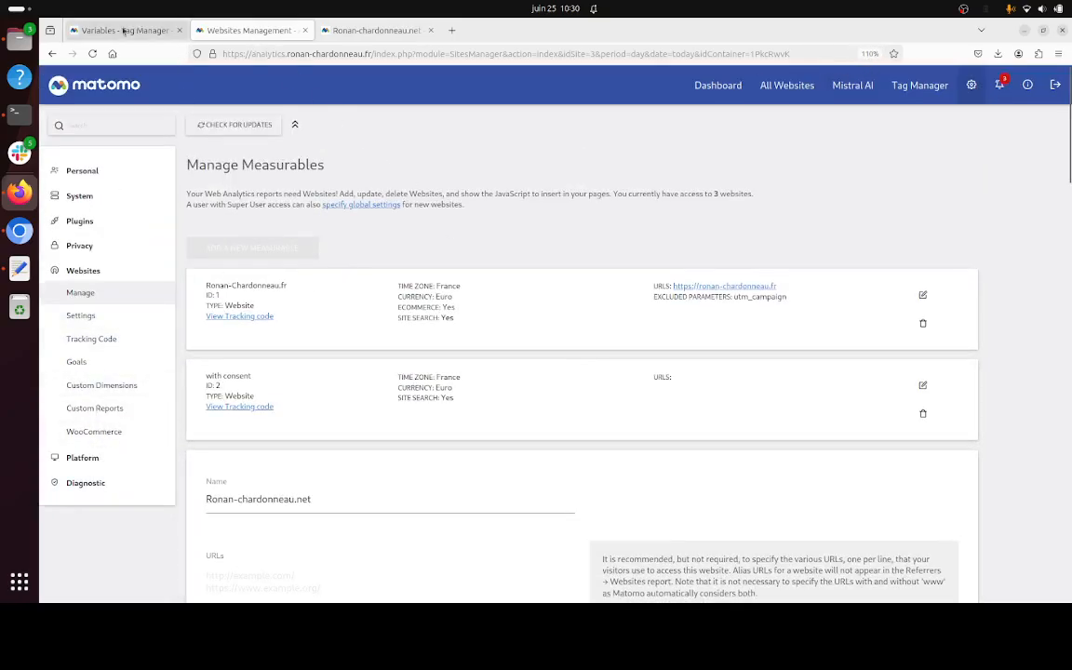
left_click(932, 85)
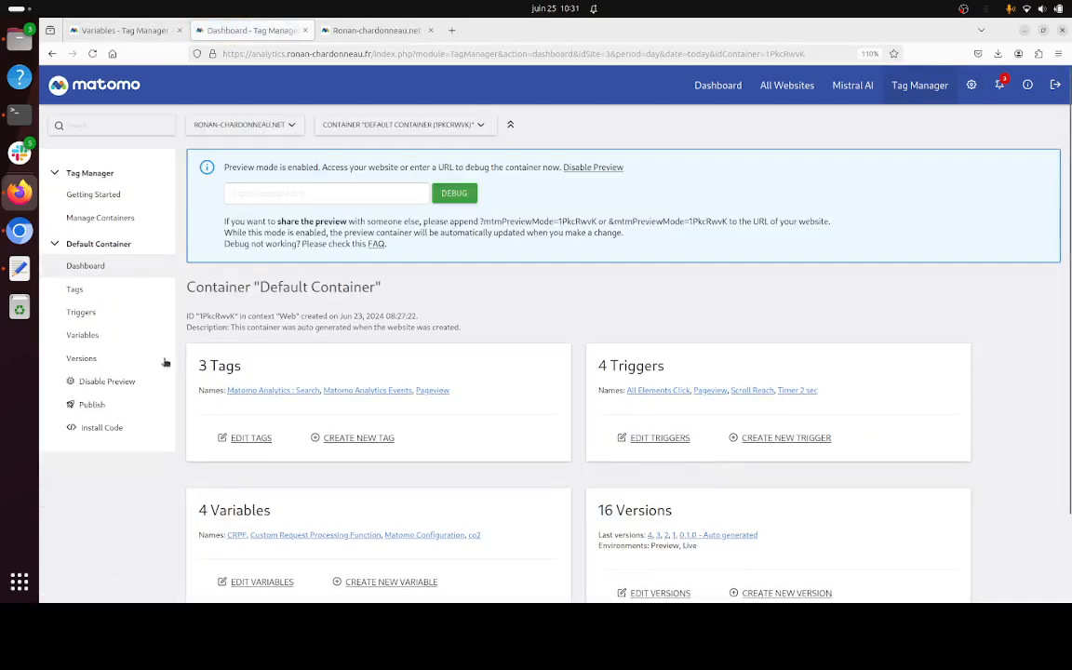
left_click(112, 407)
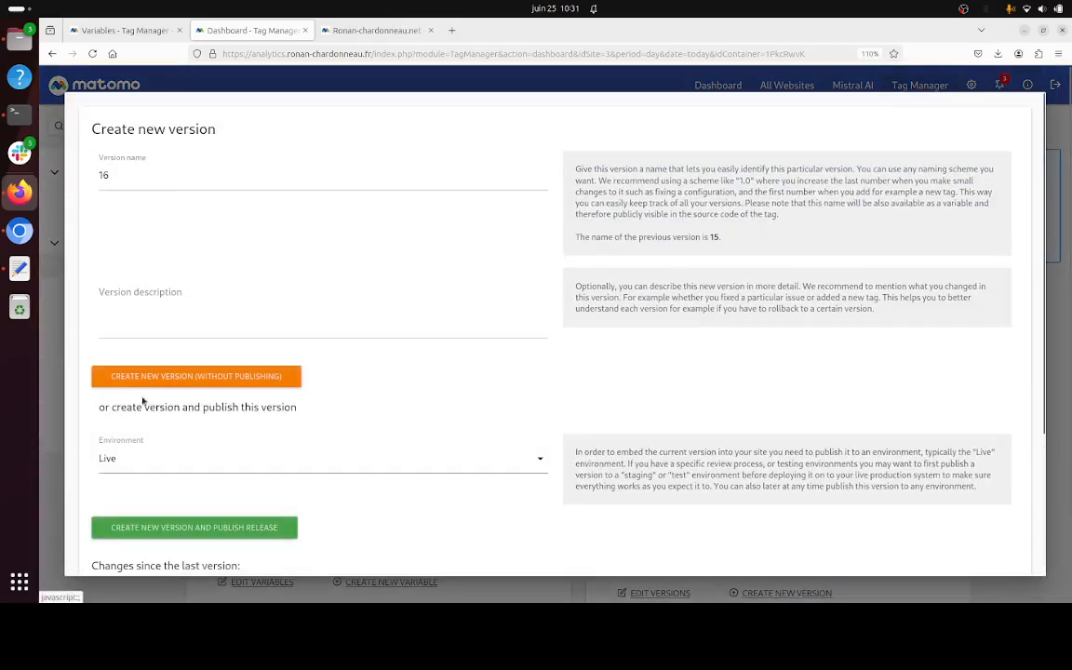
left_click(189, 529)
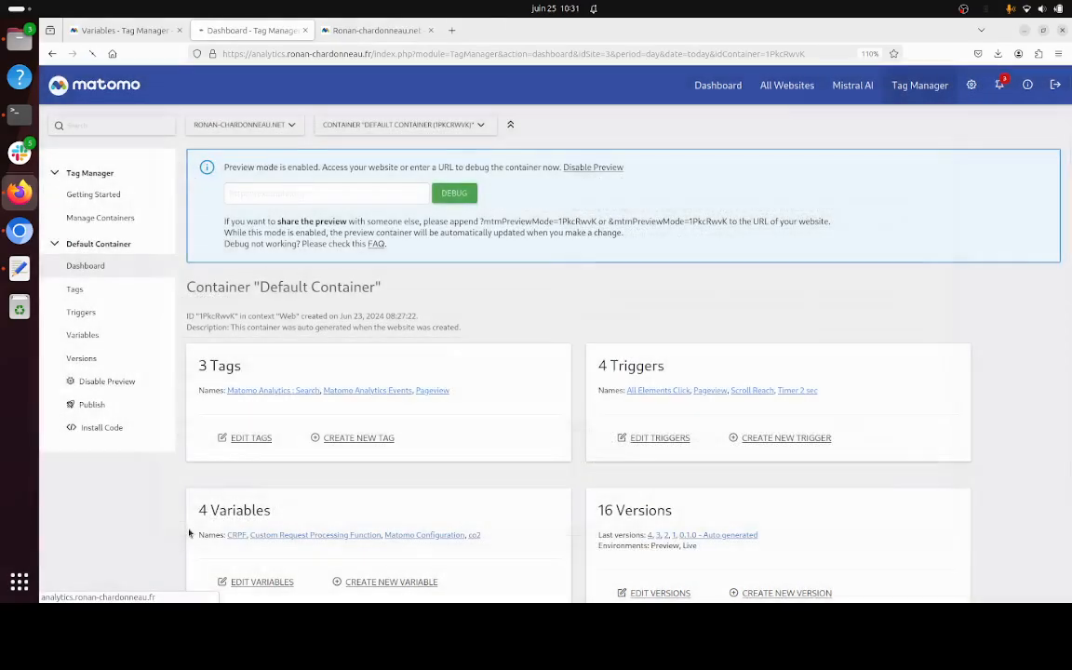
Switch to Chromium, replace the preview parameter in the website's URL with q=lol, load the page and reload it
left_click(21, 232)
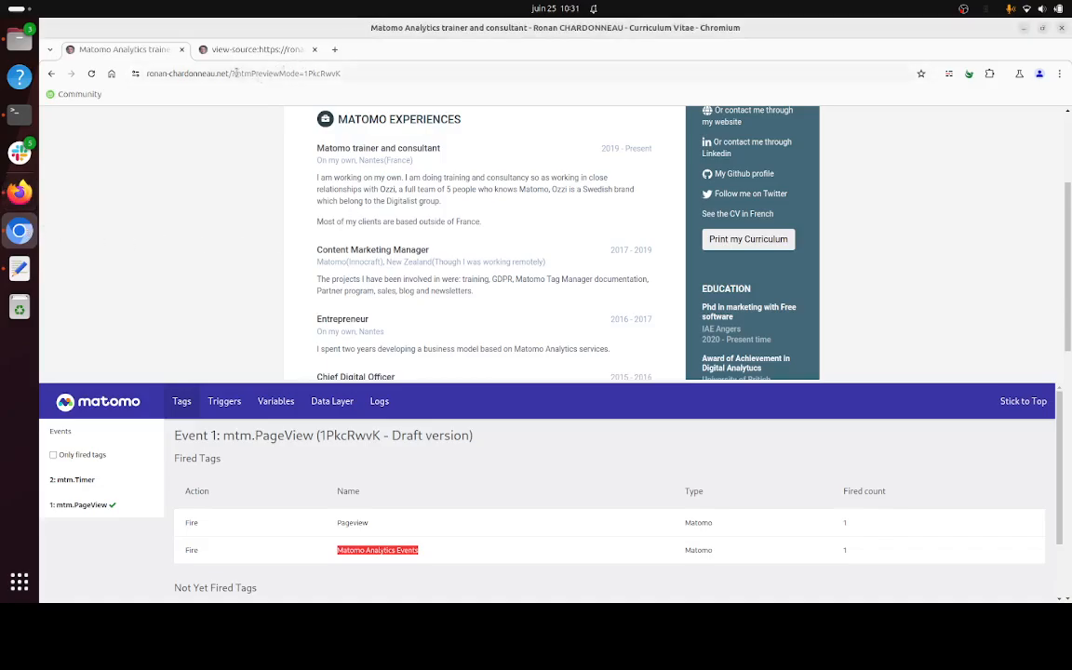
left_click_drag(236, 72, 453, 92)
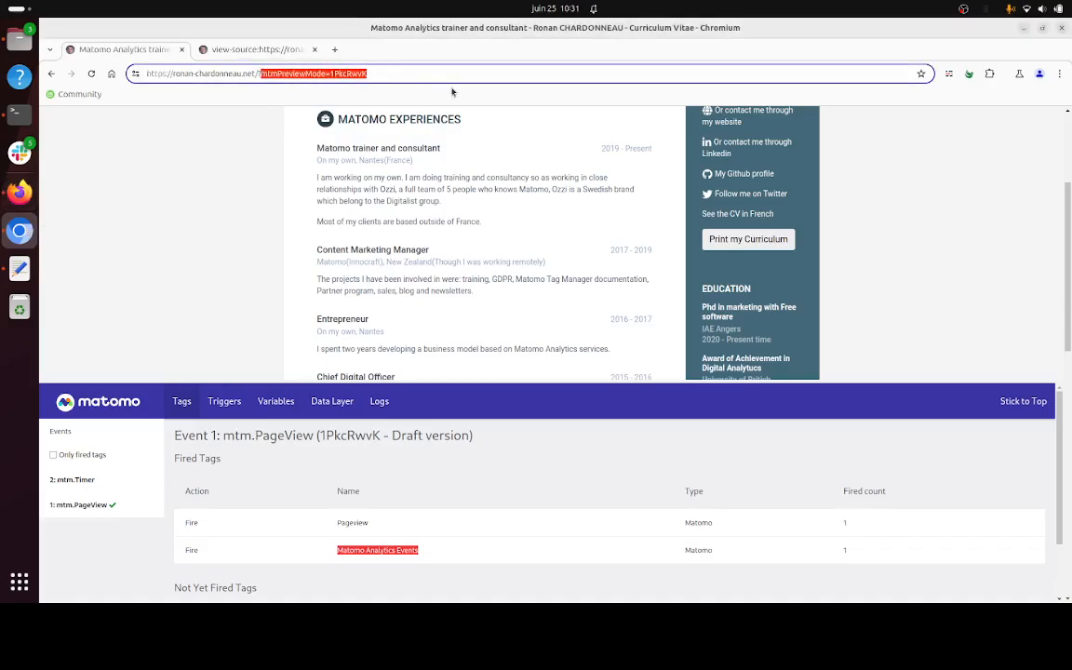
type("q=")
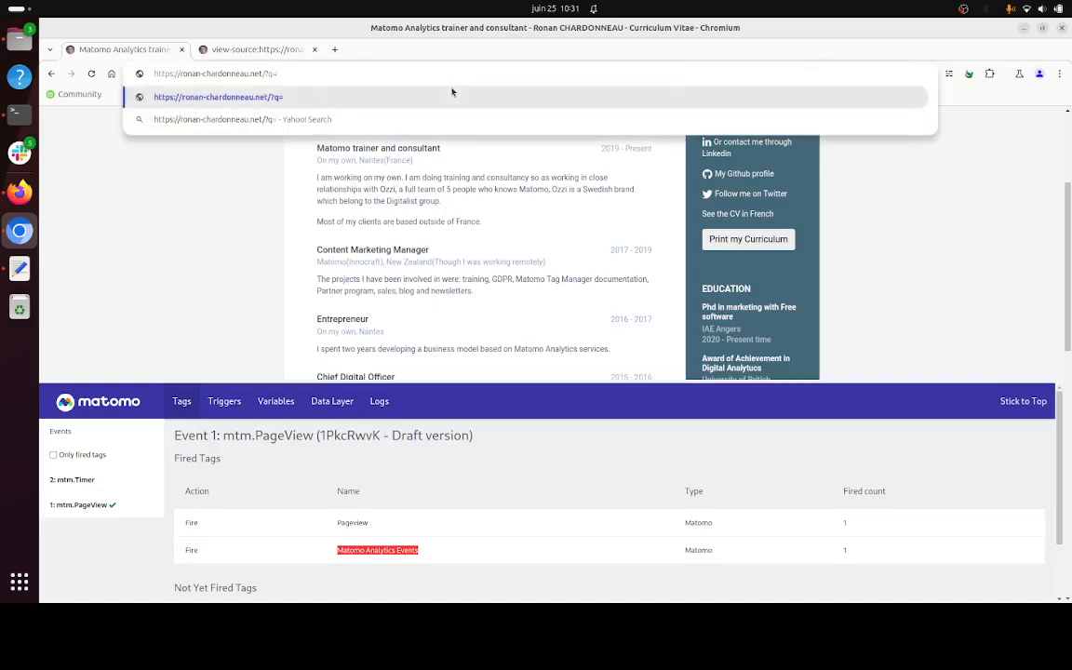
type("lol")
key("Return")
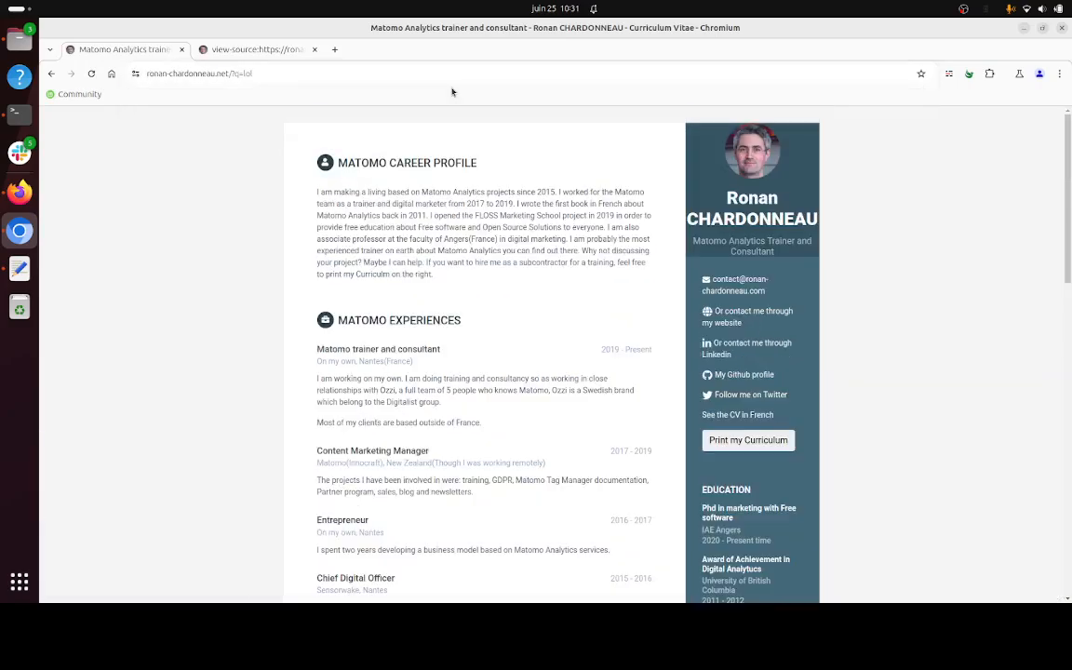
key("F5")
Switch back to Firefox, refresh the Visits Log and examine the site search keywords recorded in the most recent visit
left_click(19, 191)
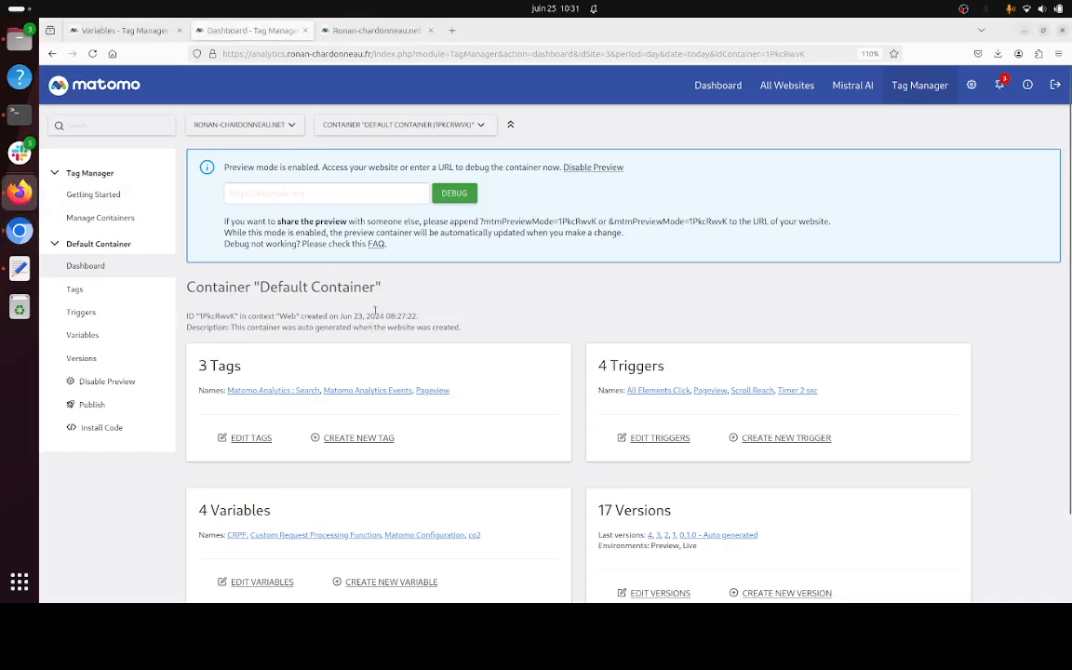
left_click(395, 22)
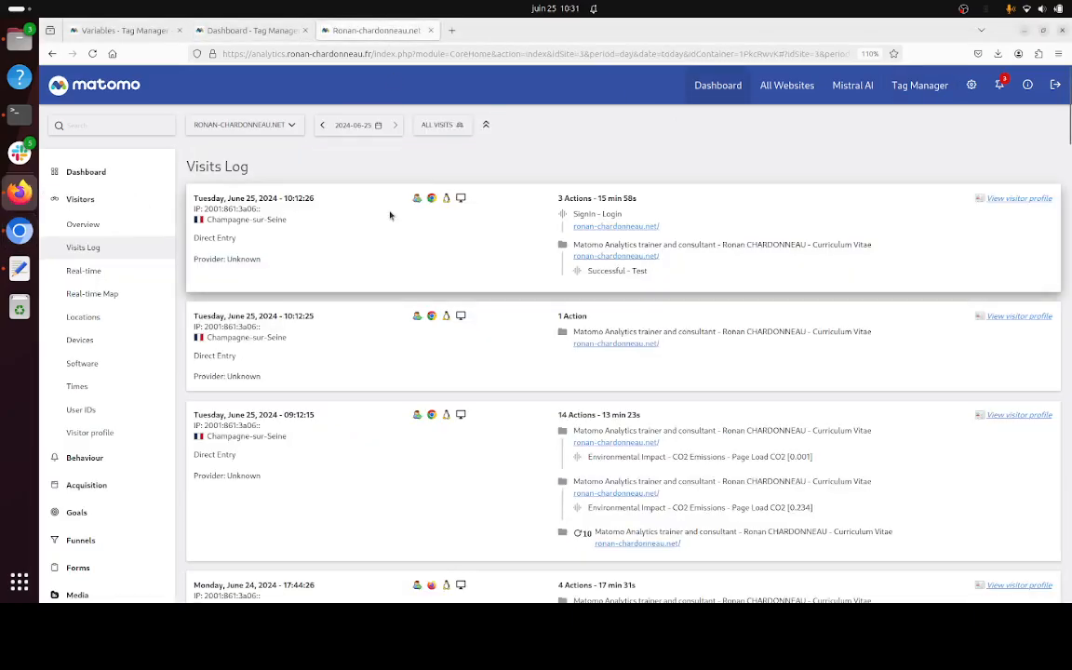
left_click(92, 54)
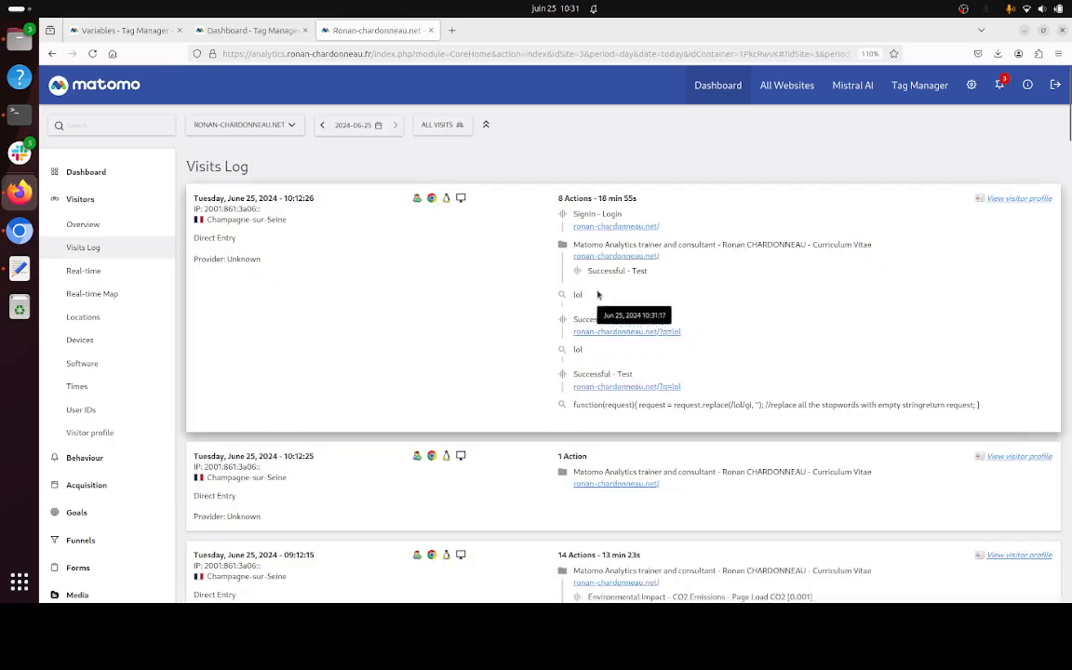
mouse_move(574, 404)
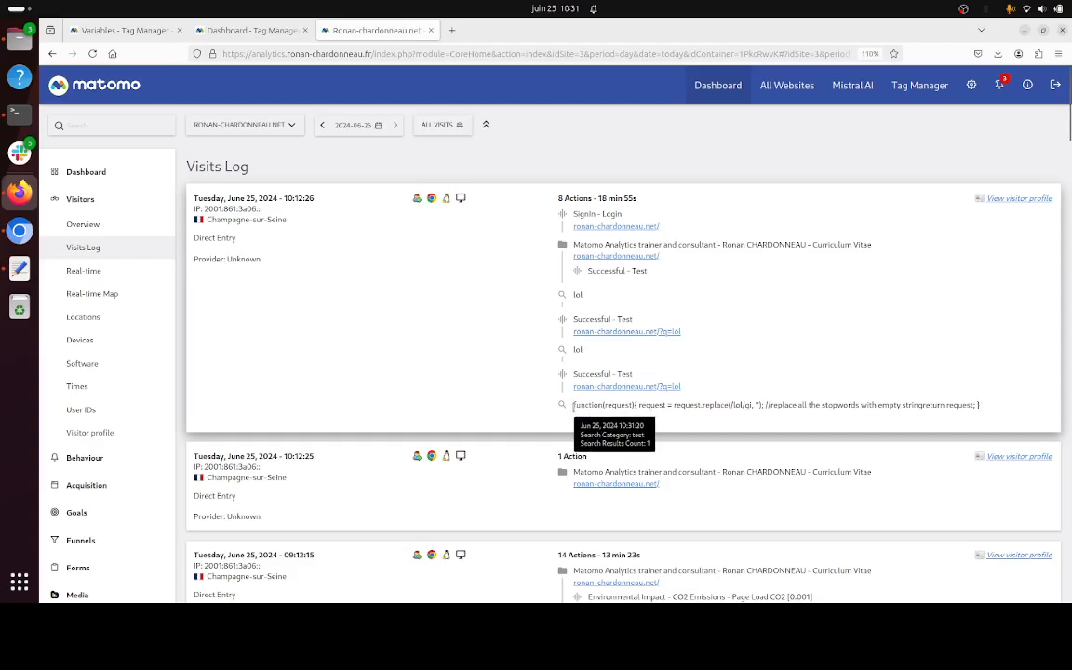
left_click_drag(575, 405, 765, 406)
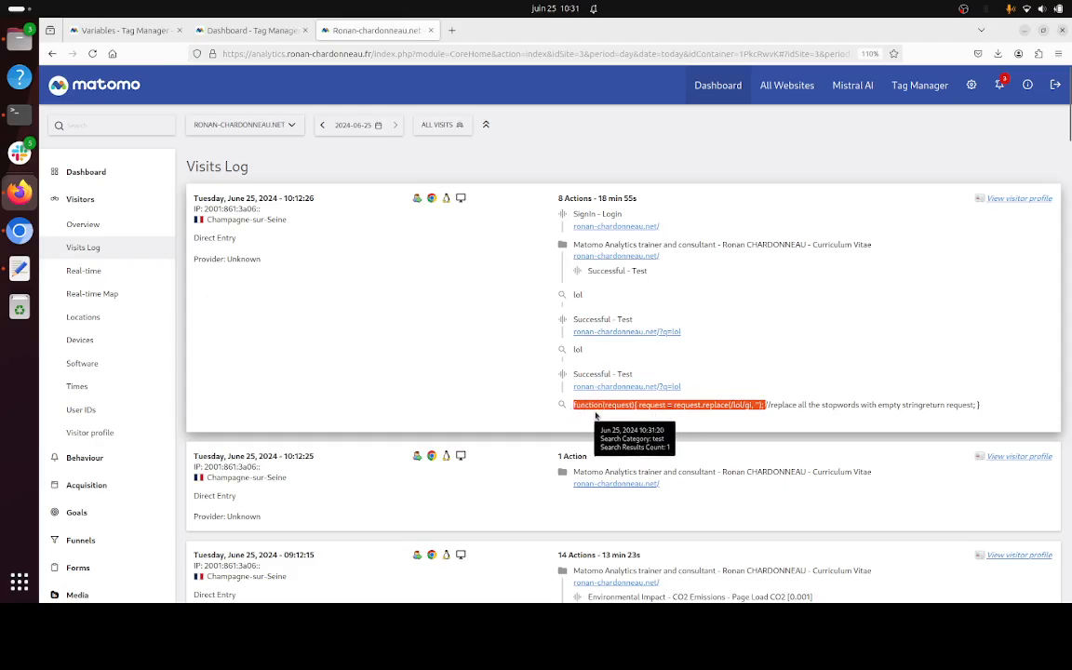
Remove the stopwords comment from the JavaScript function of the Custom Request Processing Function variable in Tag Manager and update the variable
left_click(244, 30)
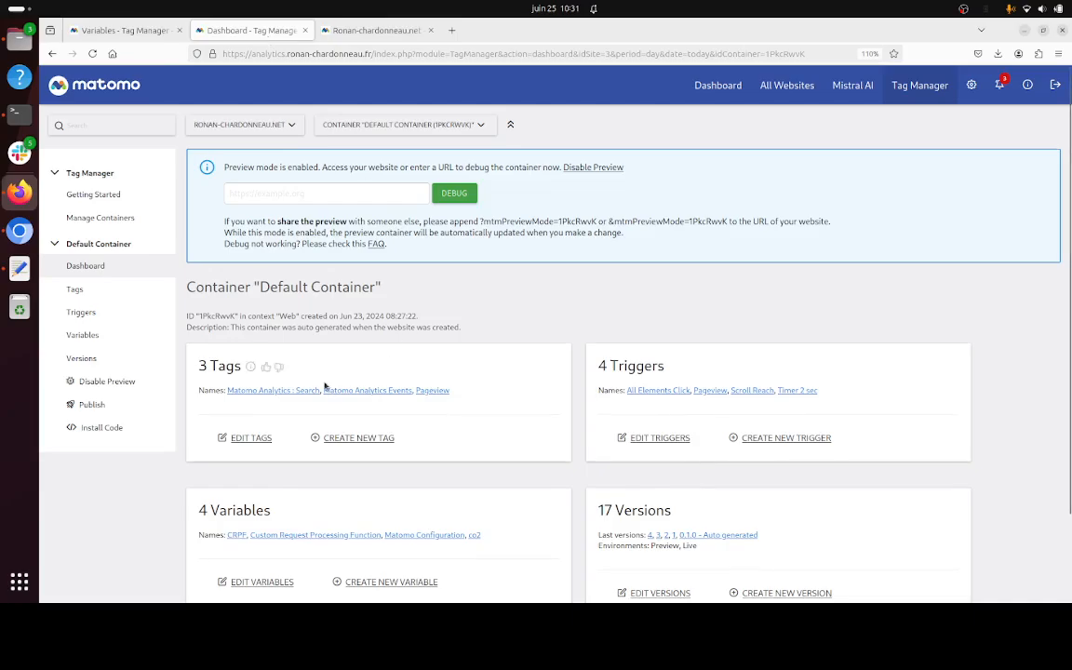
left_click(75, 341)
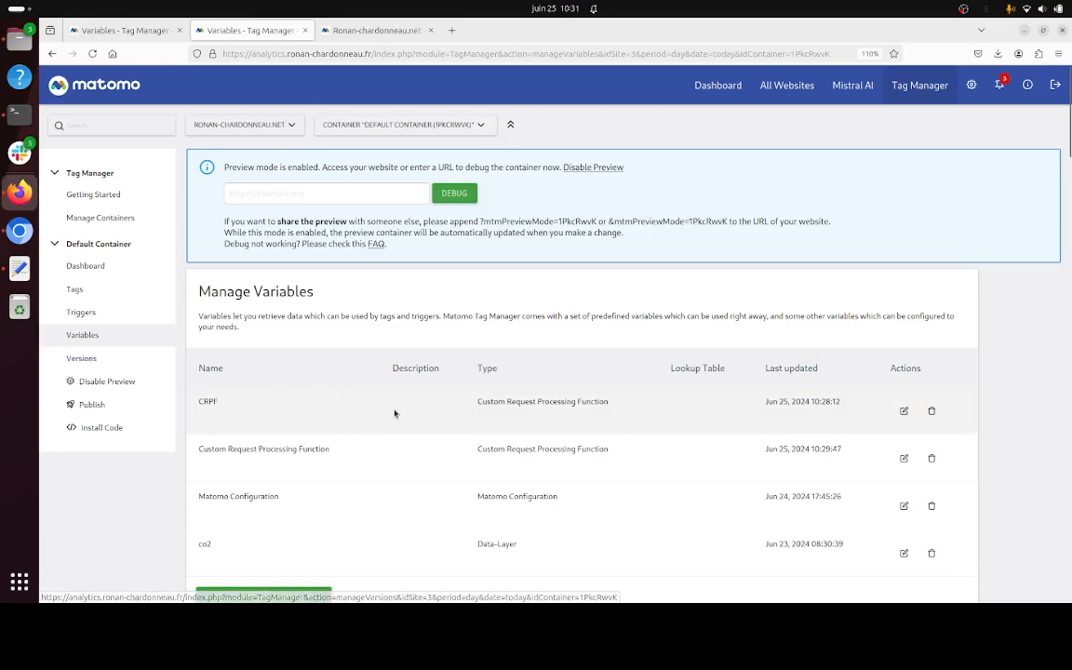
scroll(418, 412, "down", 3)
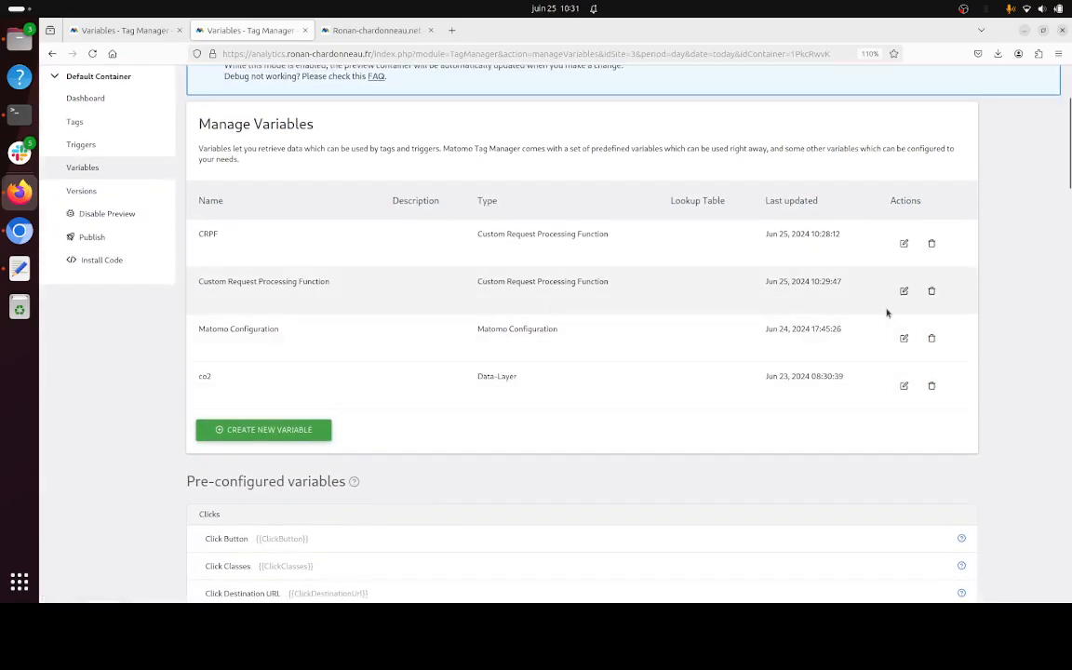
left_click(904, 291)
scroll(337, 362, "down", 4)
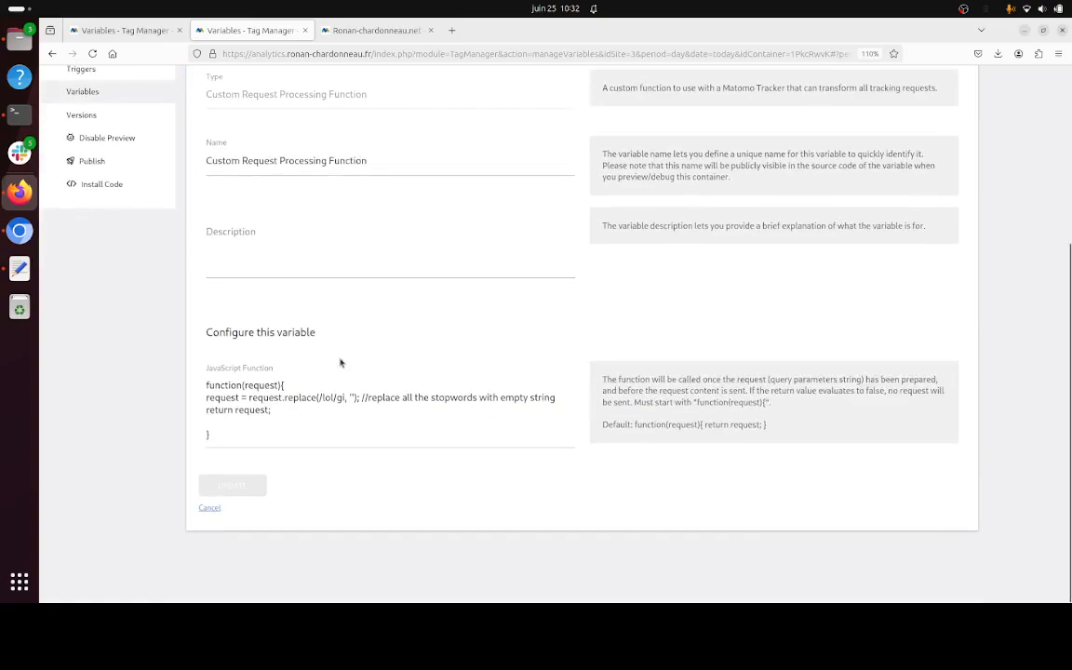
left_click(291, 386)
key("shift+End")
key("BackSpace")
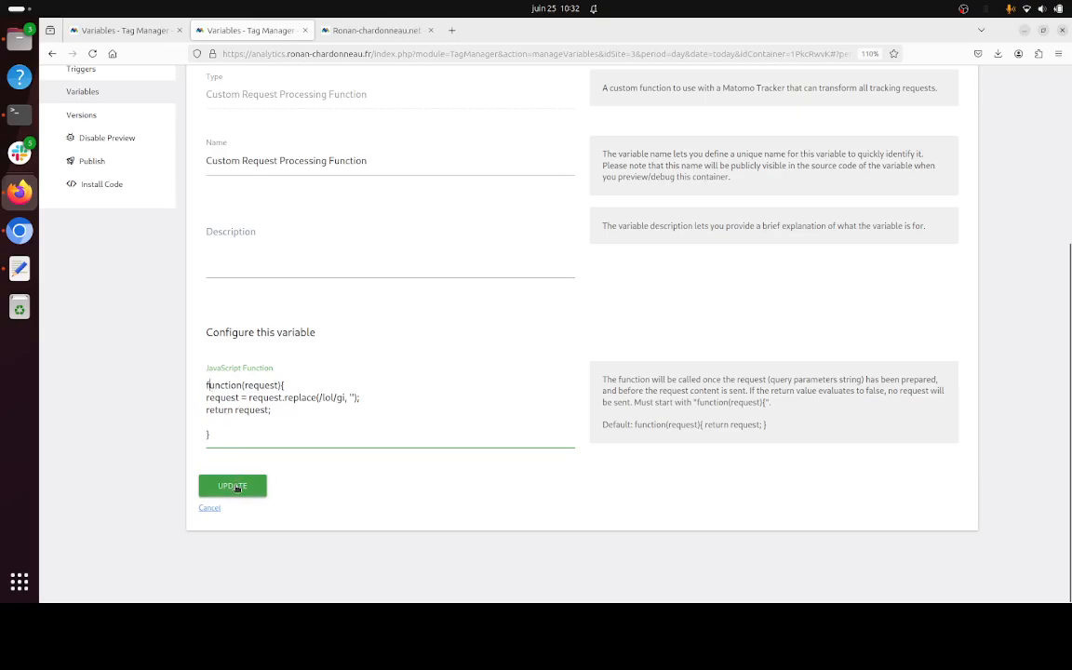
left_click(233, 486)
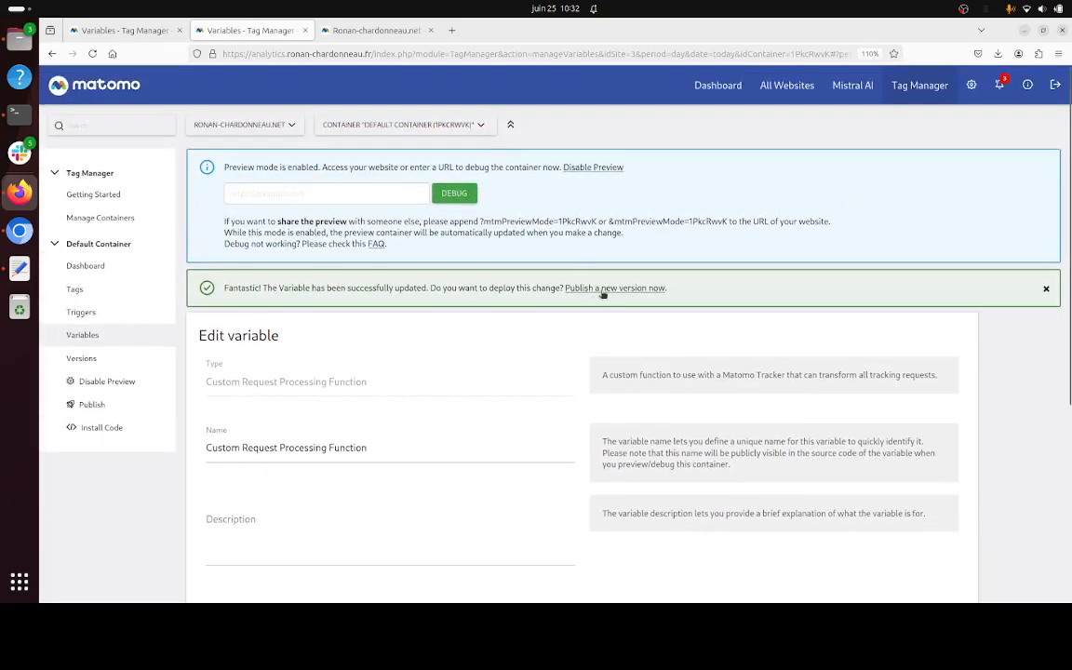
Publish a new version of the container, then switch to Chromium and reload the website page with q=lol
left_click(619, 289)
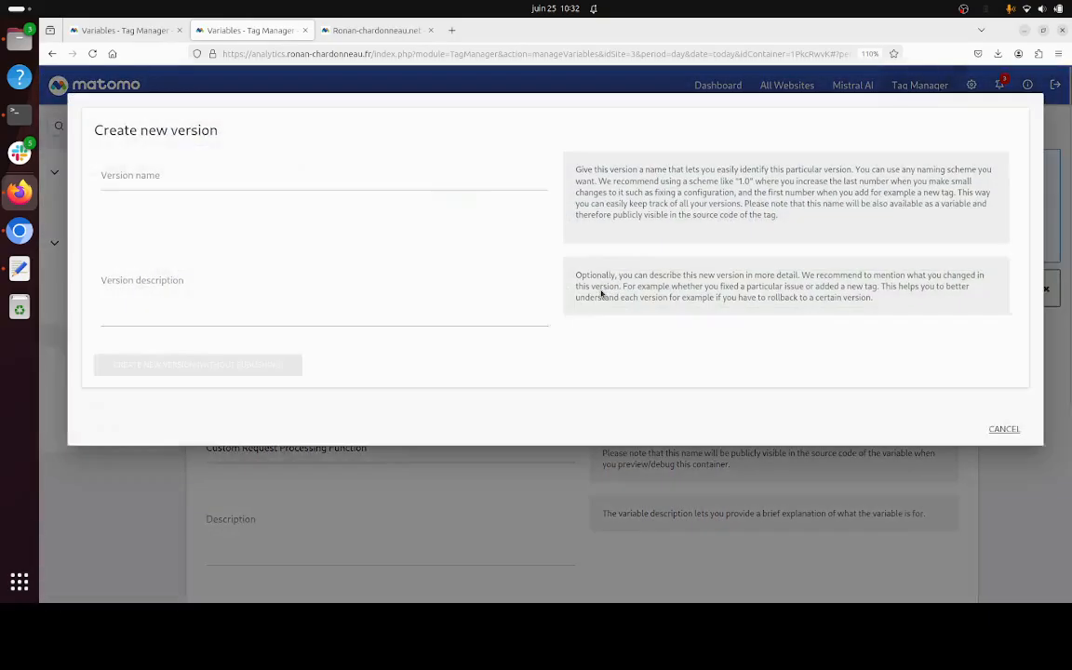
left_click(230, 527)
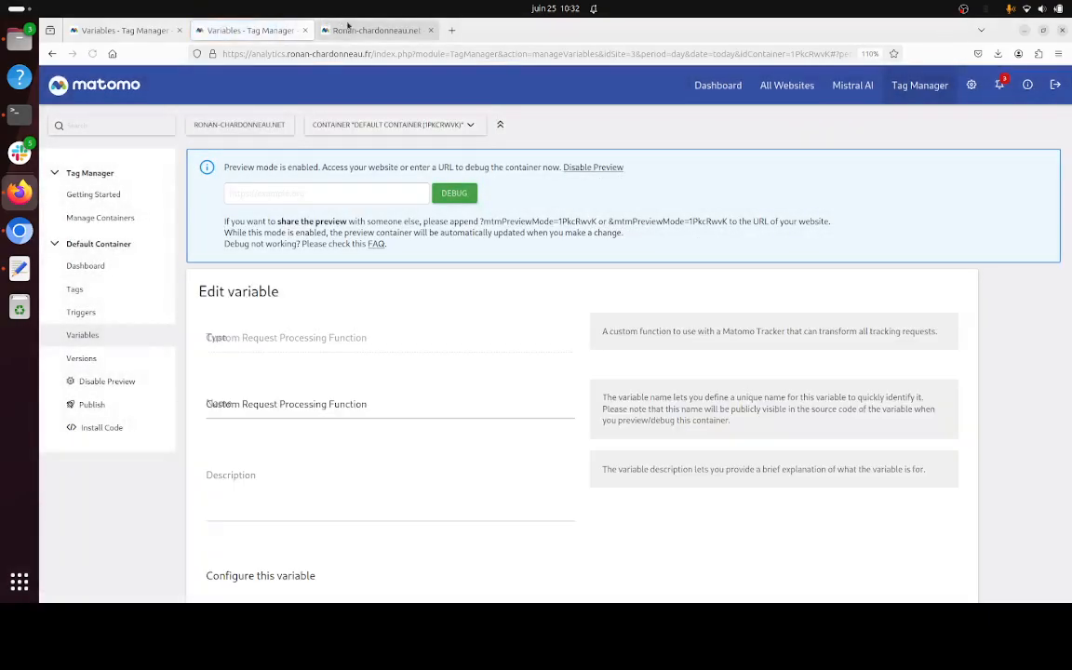
left_click(349, 29)
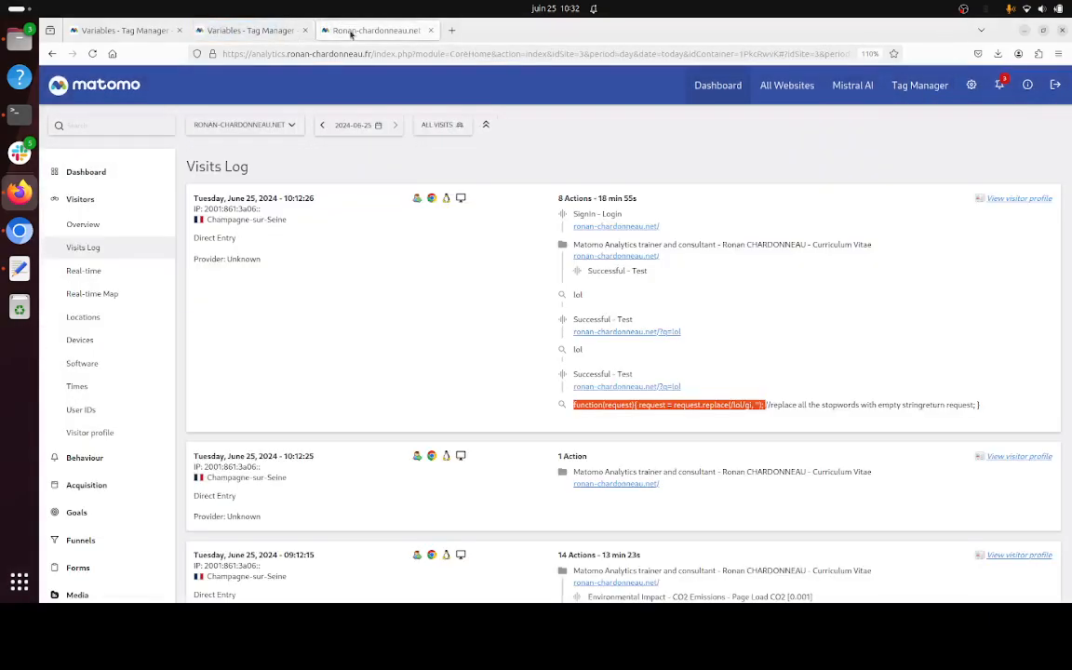
left_click(19, 230)
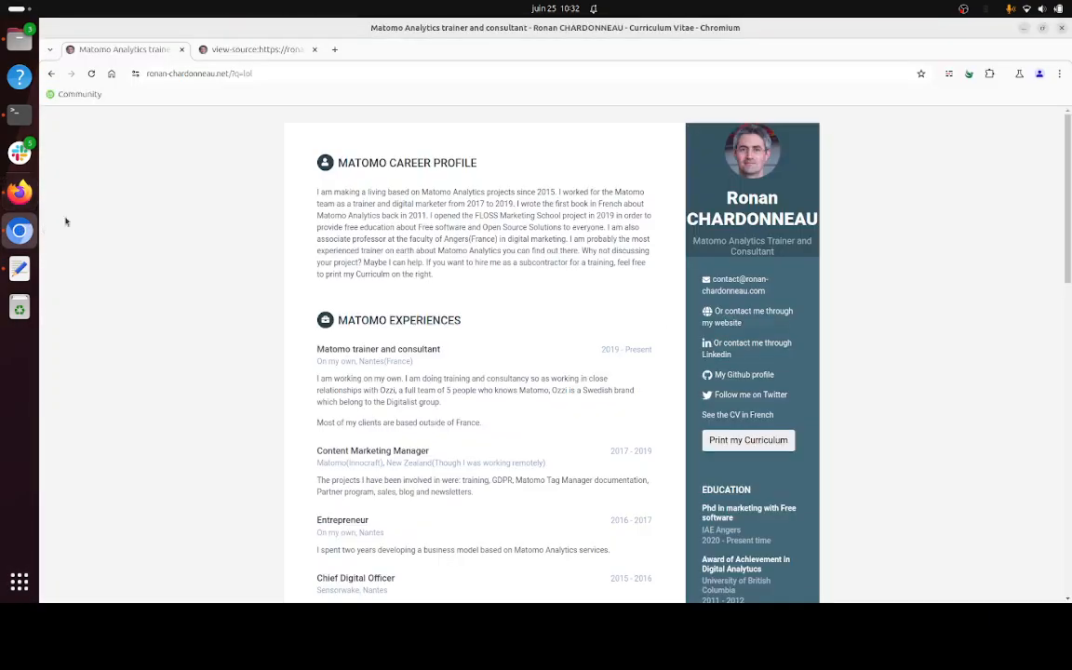
key("F5")
Return to Firefox, refresh the Visits Log and examine the newest site search entry of the latest visit
left_click(20, 192)
key("F5")
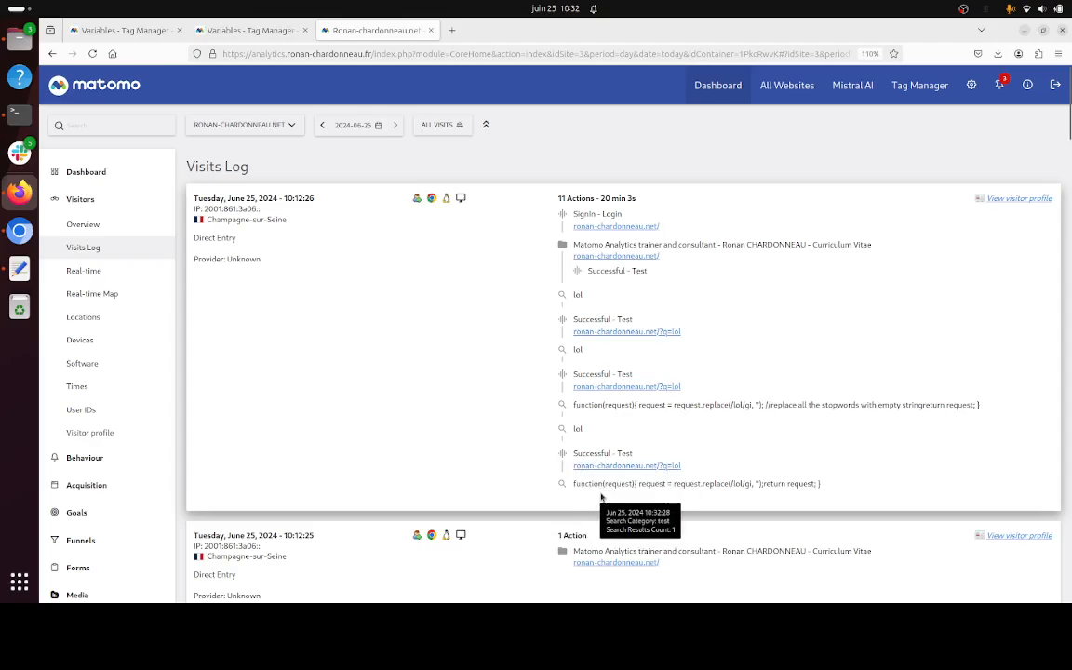
mouse_move(601, 486)
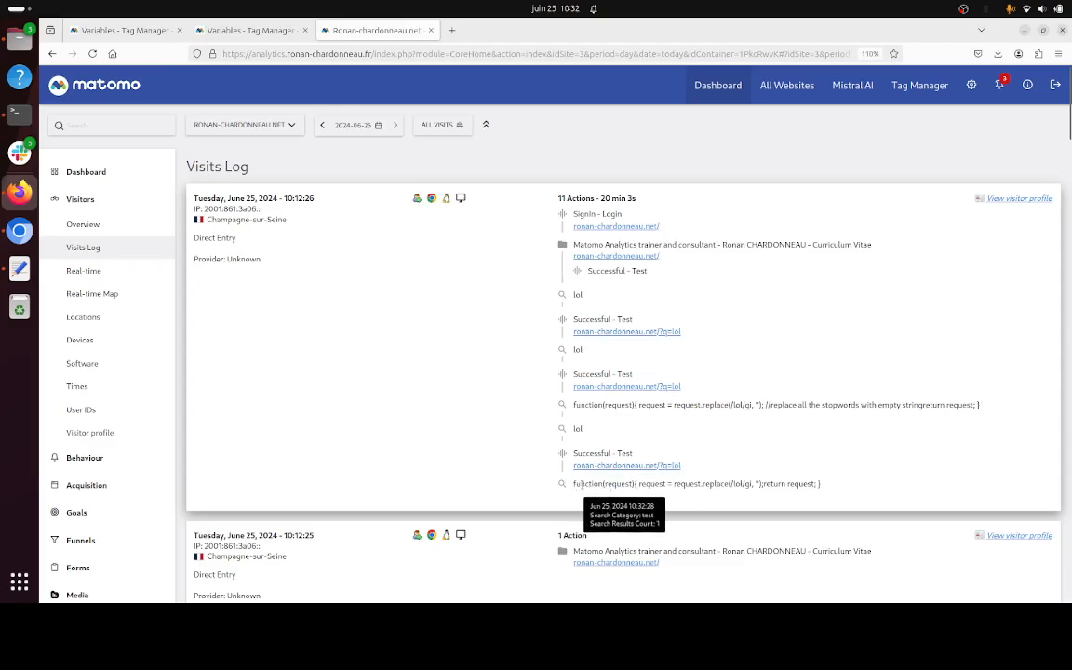
left_click_drag(574, 483, 683, 485)
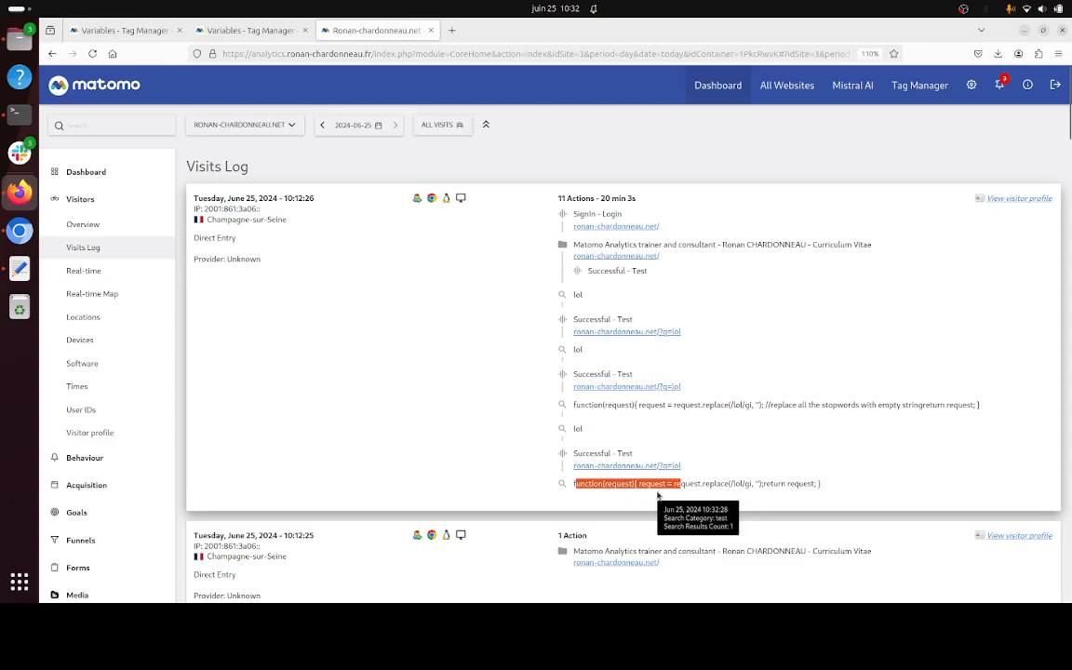
Open the Matomo Configuration variable for editing in Tag Manager and go to its Custom Request Processing setting
left_click(235, 31)
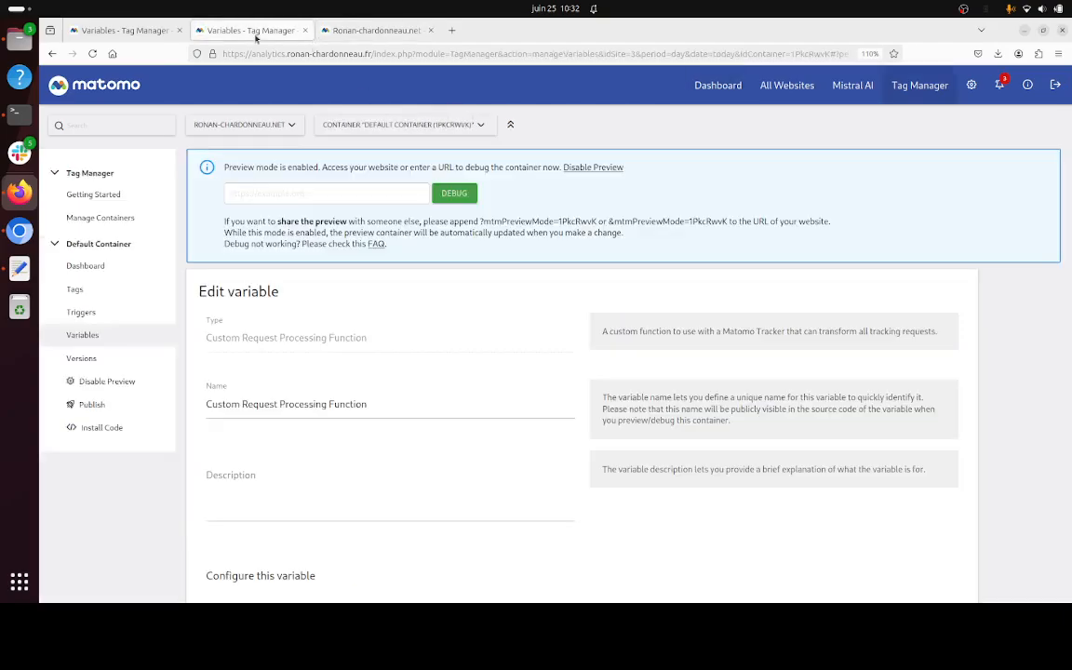
left_click(109, 341)
scroll(428, 359, "down", 3)
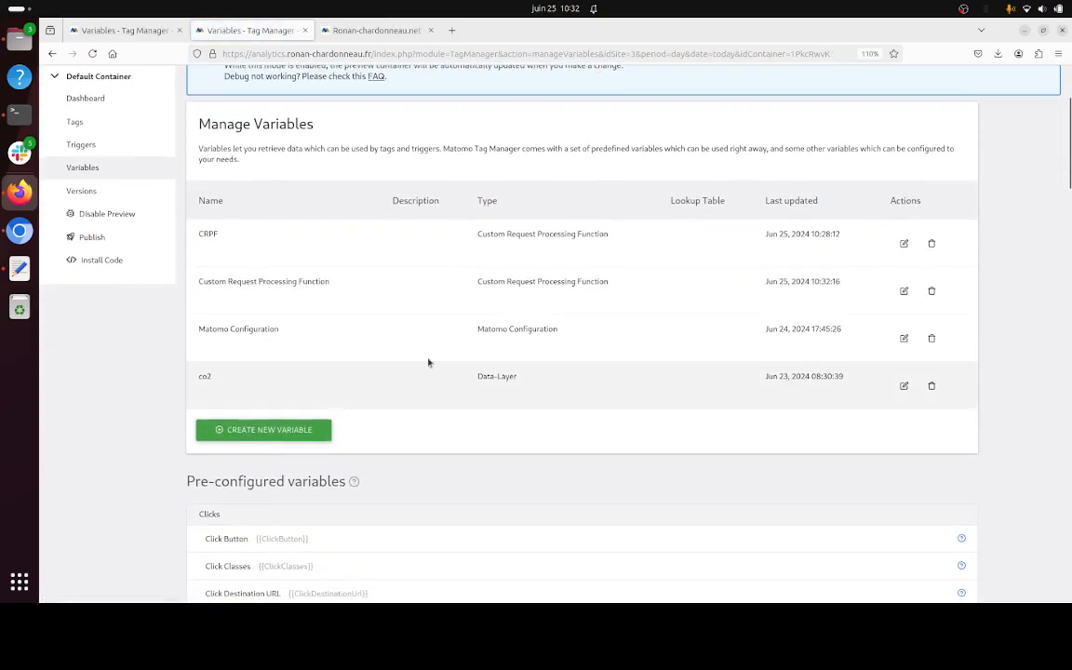
left_click(903, 338)
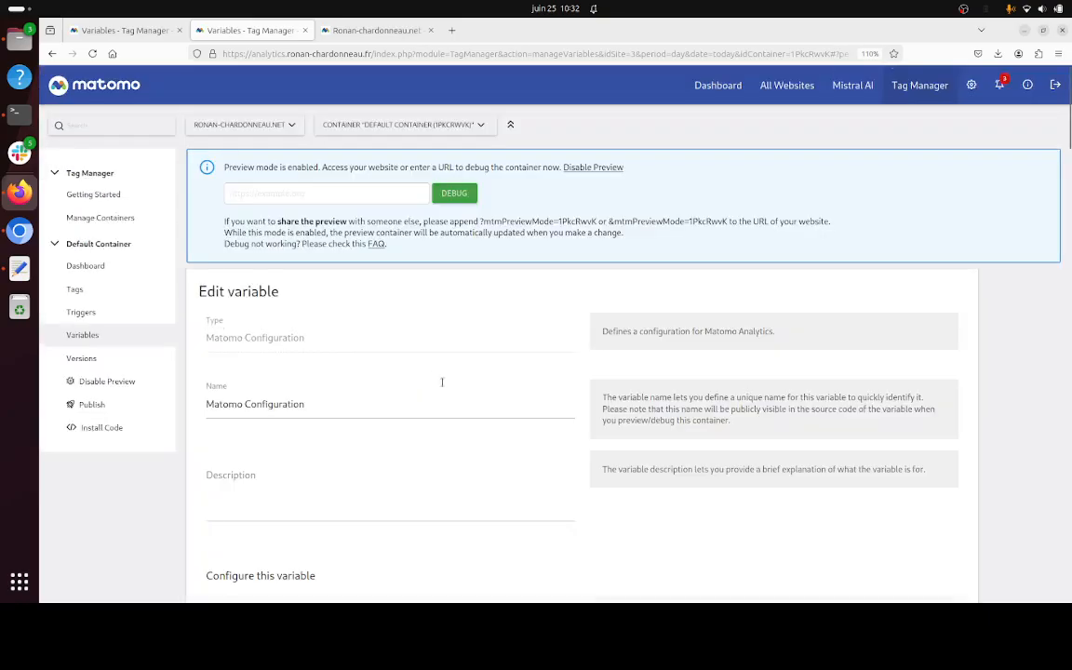
scroll(456, 378, "down", 20)
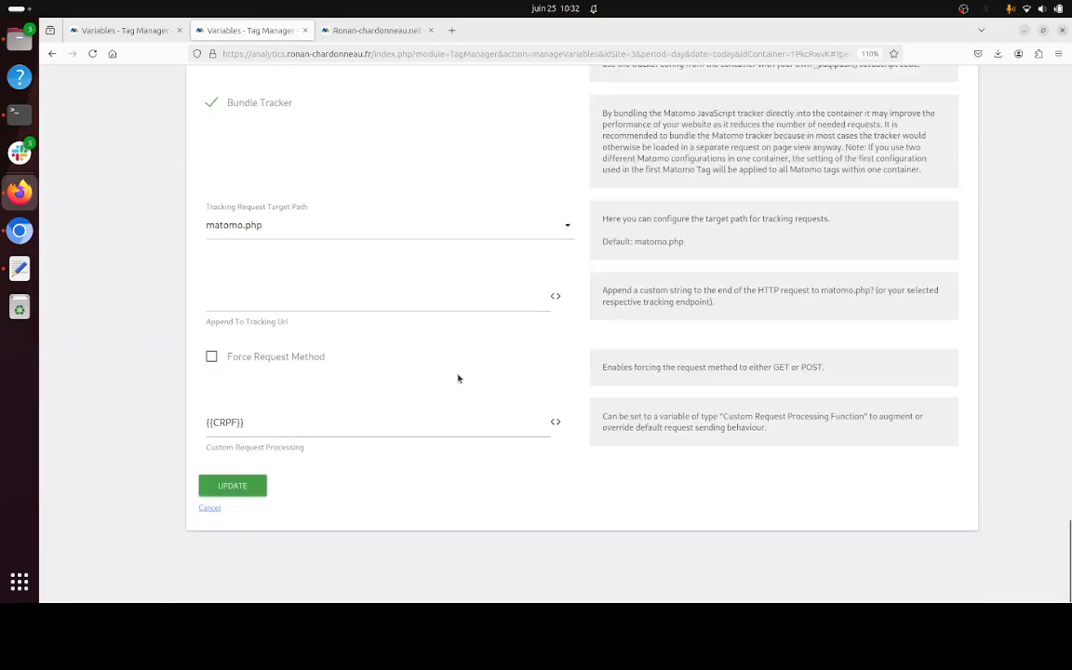